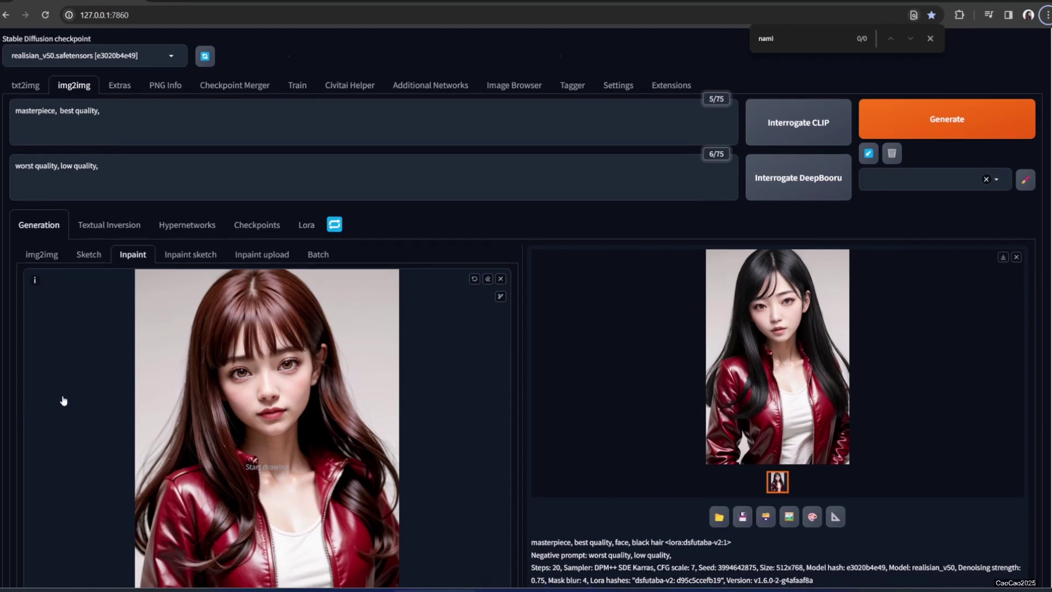
scroll(62, 399, down, 2)
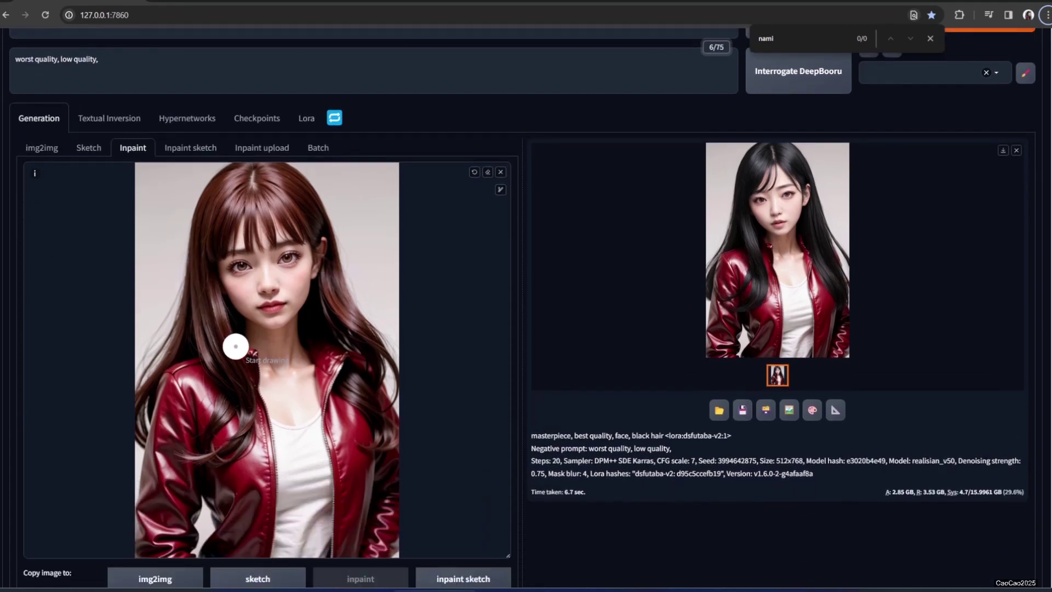
scroll(237, 352, up, 1)
scroll(236, 353, up, 1)
scroll(205, 339, down, 4)
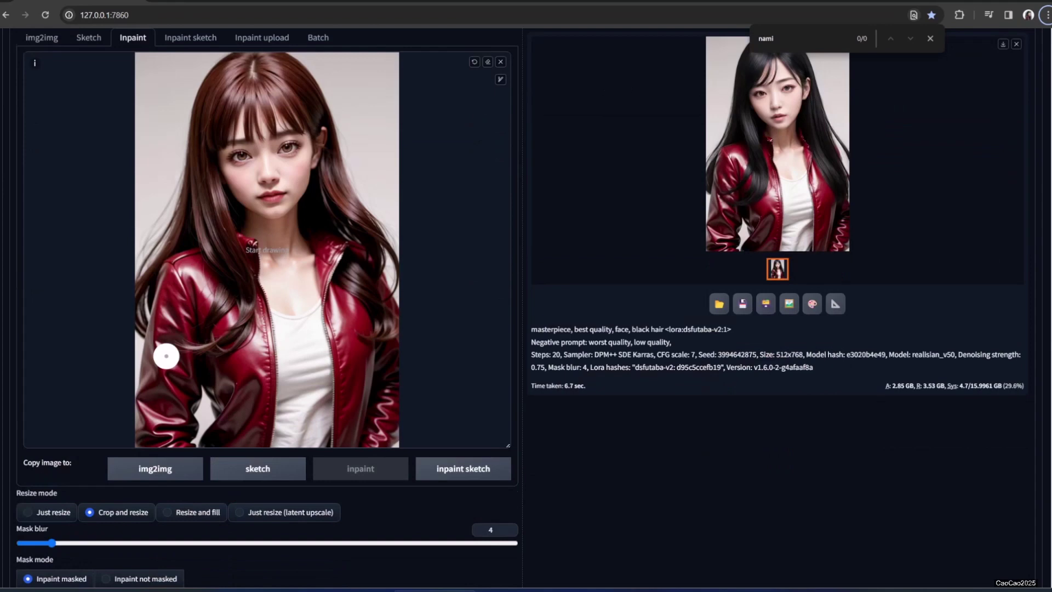
scroll(173, 362, down, 4)
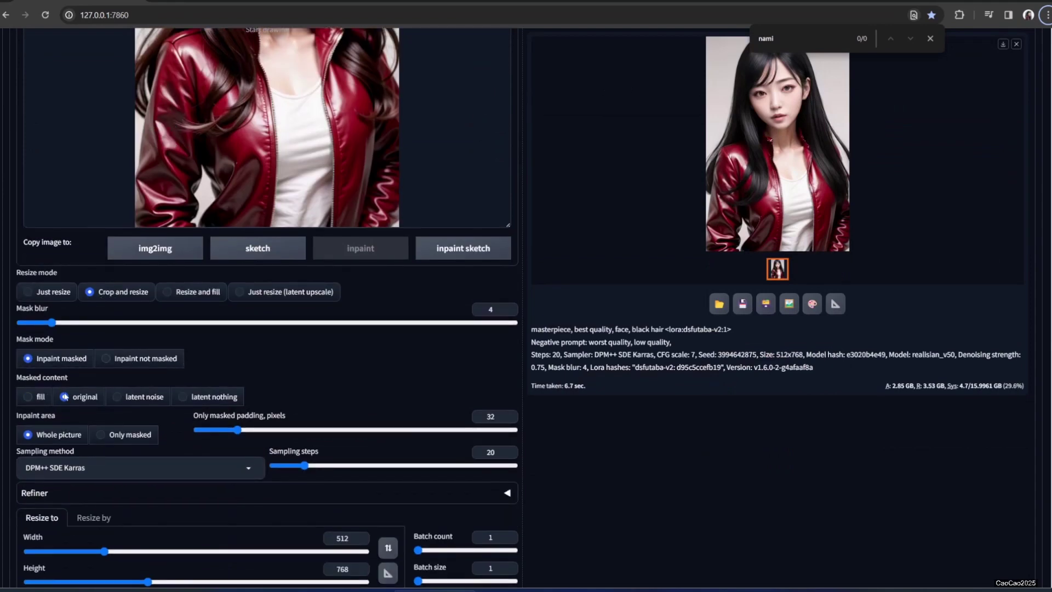
scroll(83, 399, down, 2)
scroll(113, 411, down, 2)
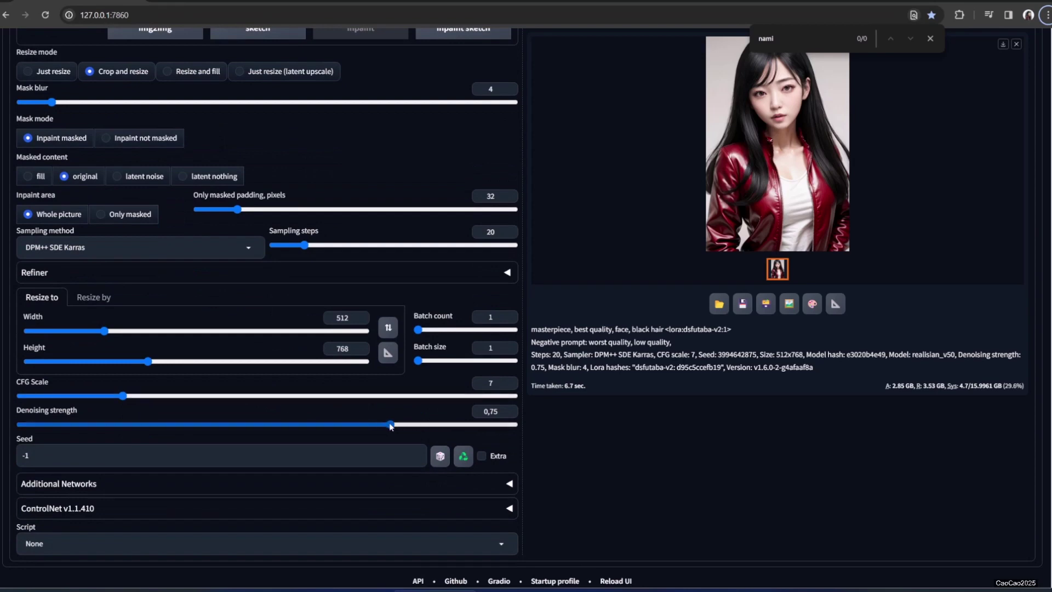
scroll(963, 86, up, 2)
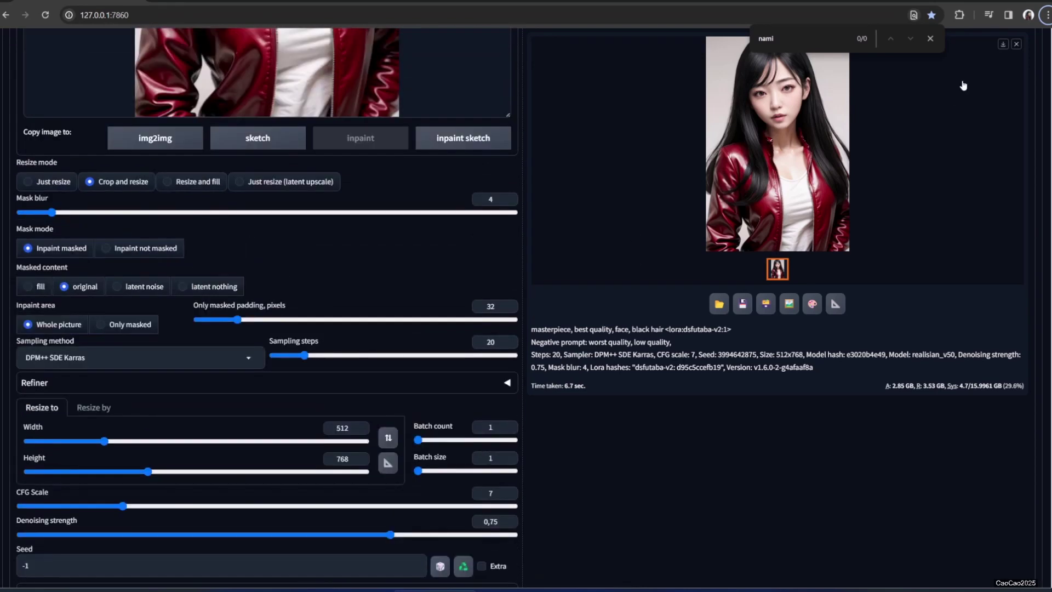
Dismiss the find bar and paint an inpaint mask over the girl's face.
click(930, 38)
scroll(298, 277, up, 3)
scroll(297, 277, up, 2)
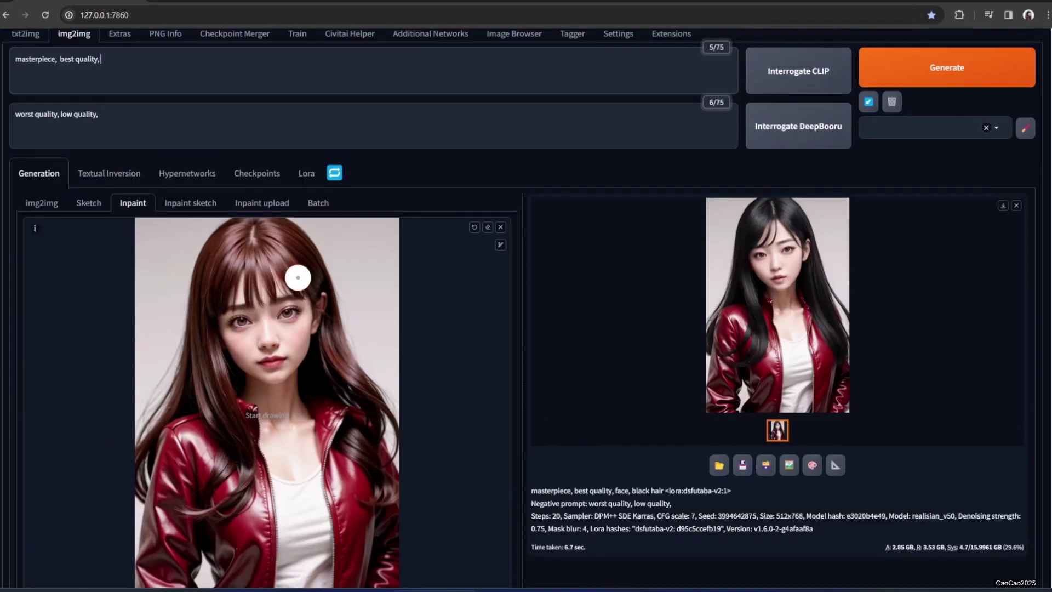
mouse_move(237, 284)
mouse_down()
mouse_move(228, 323)
mouse_move(263, 366)
mouse_move(235, 339)
mouse_move(264, 292)
mouse_move(247, 281)
mouse_move(291, 296)
mouse_move(302, 346)
mouse_move(256, 370)
mouse_move(272, 375)
mouse_move(263, 313)
mouse_move(292, 324)
mouse_move(285, 335)
mouse_up()
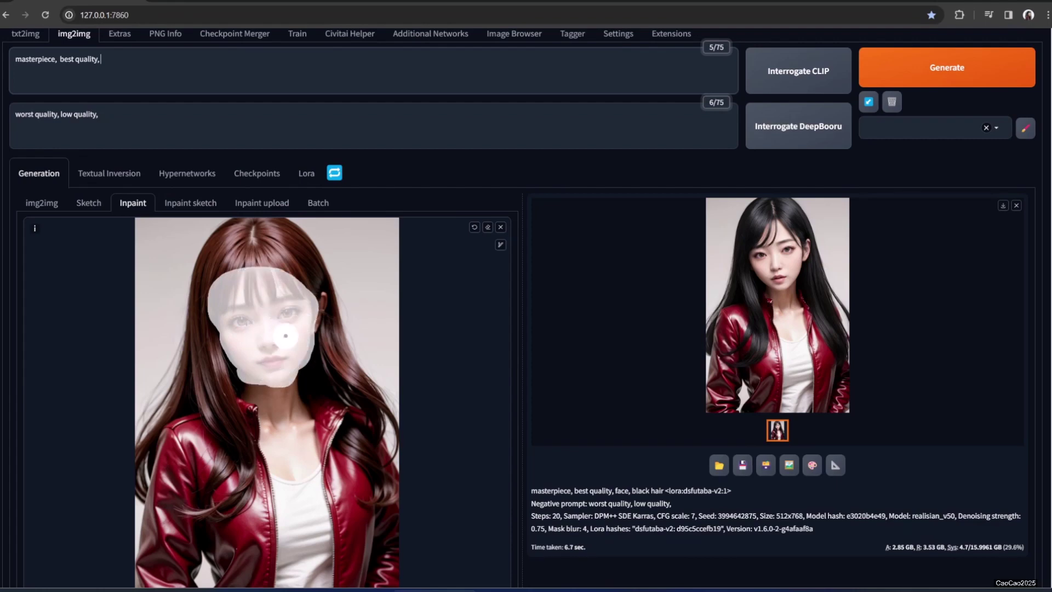
scroll(190, 315, up, 2)
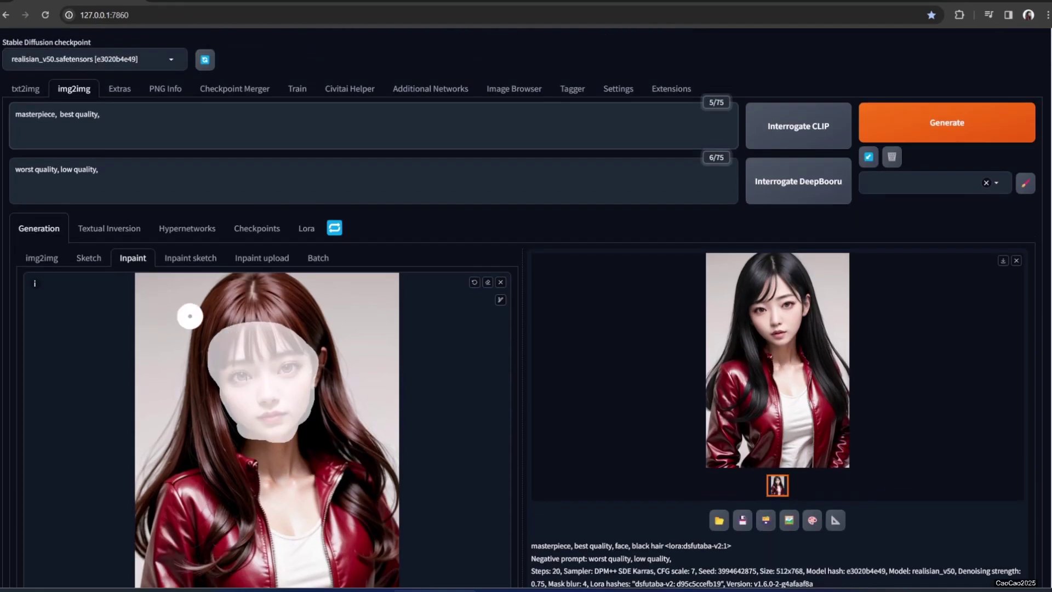
Add 'face, pretty' to the prompt, regenerate the masked face, and preview the result.
click(133, 135)
text(fa)
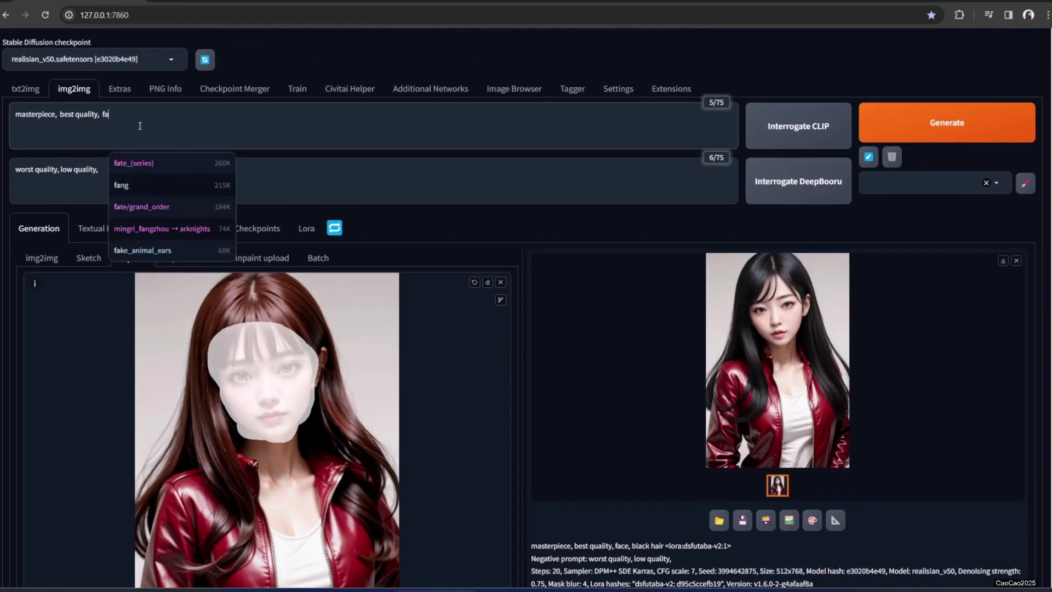
text(ce)
text(, p)
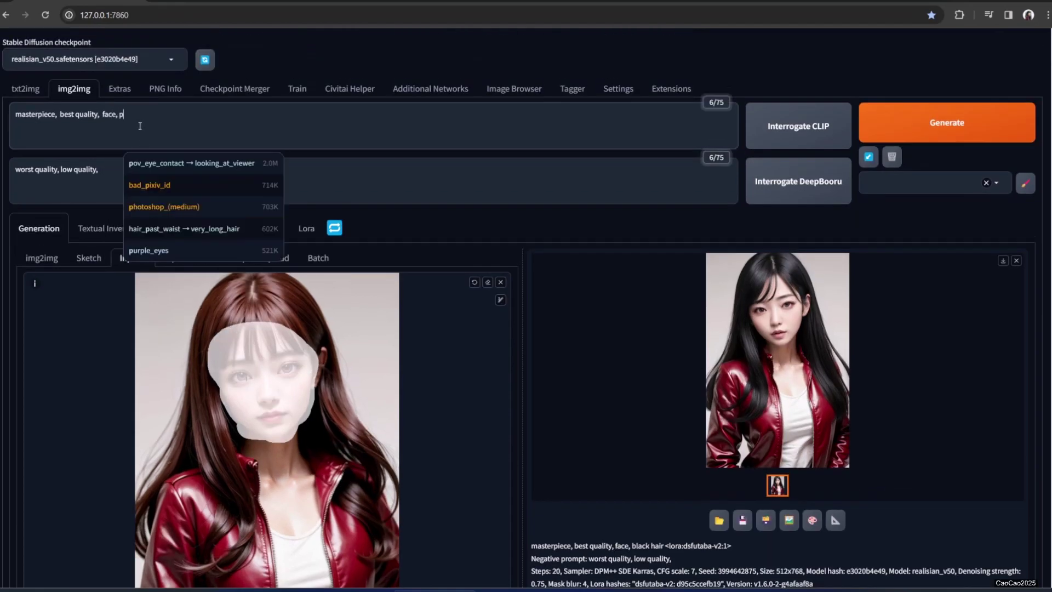
text(retty)
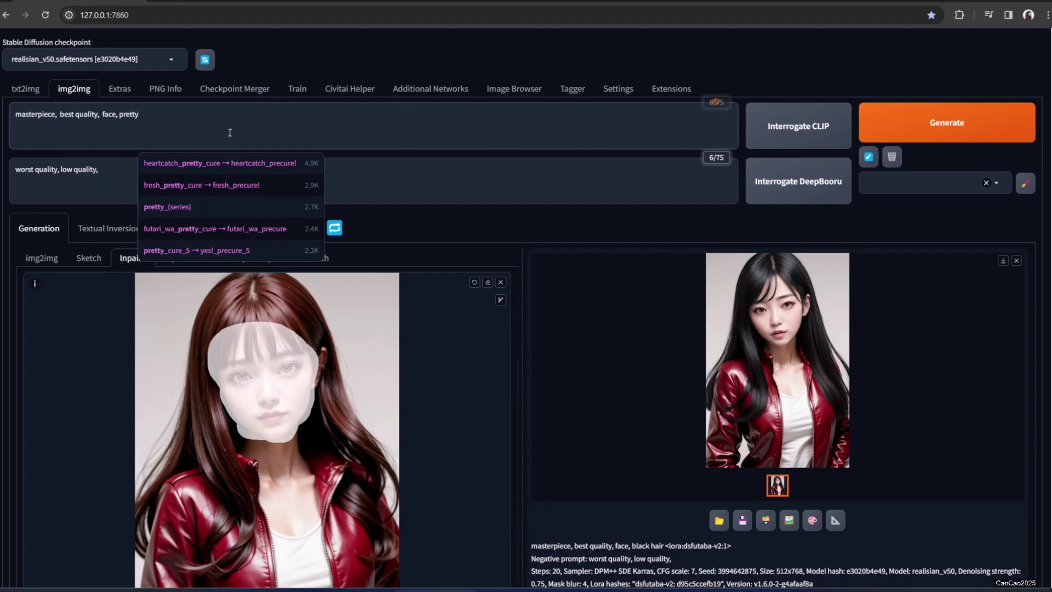
click(928, 129)
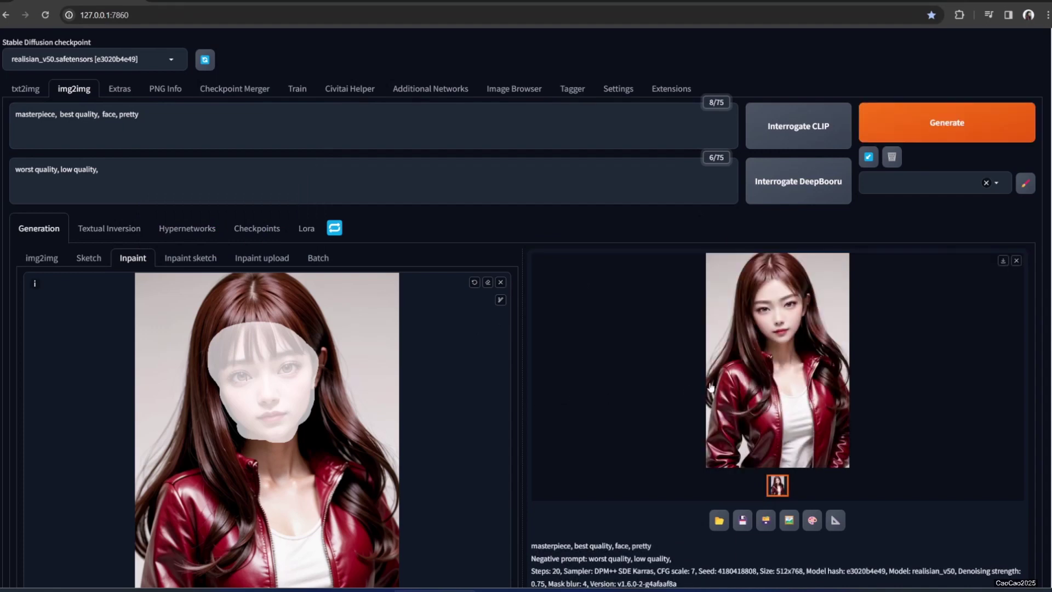
click(785, 372)
click(866, 399)
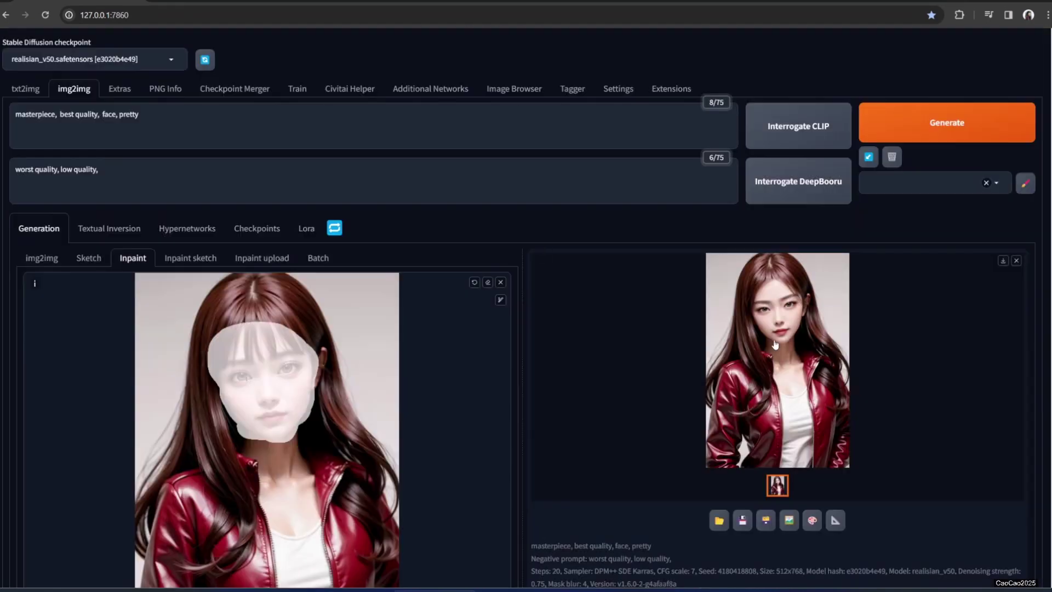
Replace 'pretty' with 'western', regenerate, and view the new result enlarged.
double_click(131, 116)
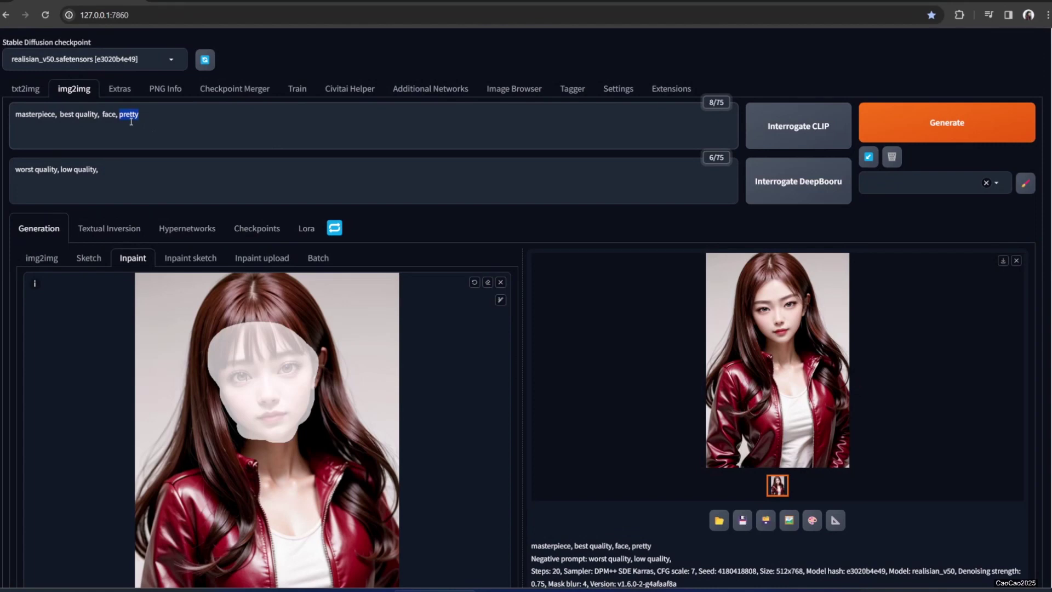
text(west)
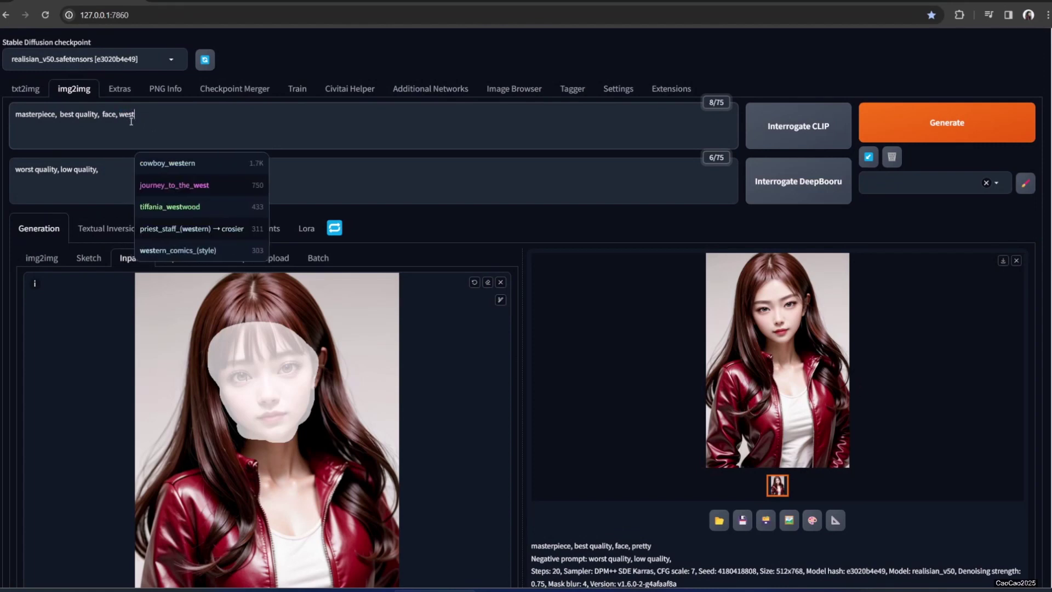
text(ern)
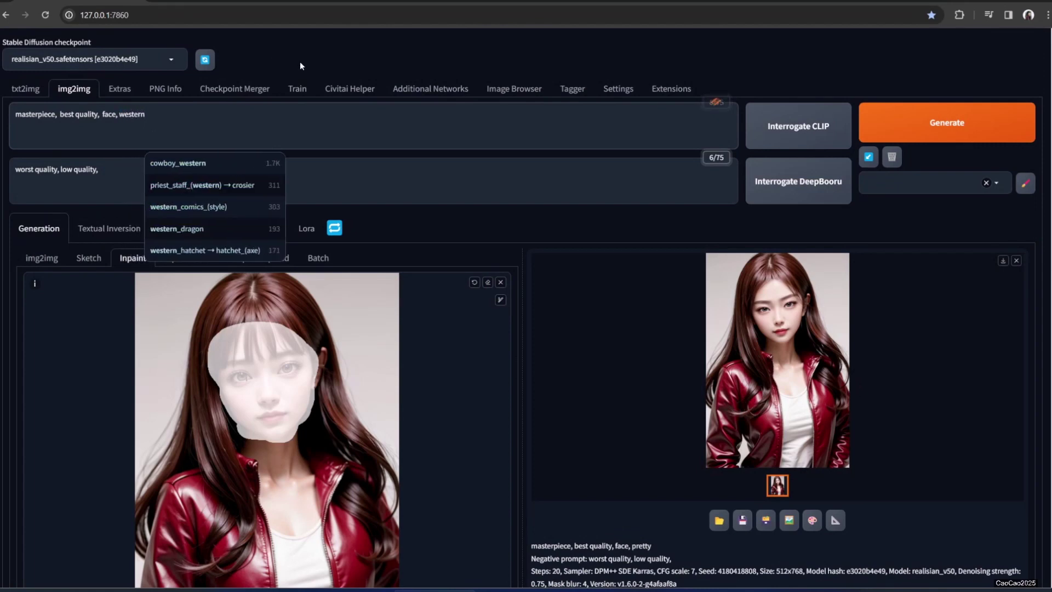
click(912, 132)
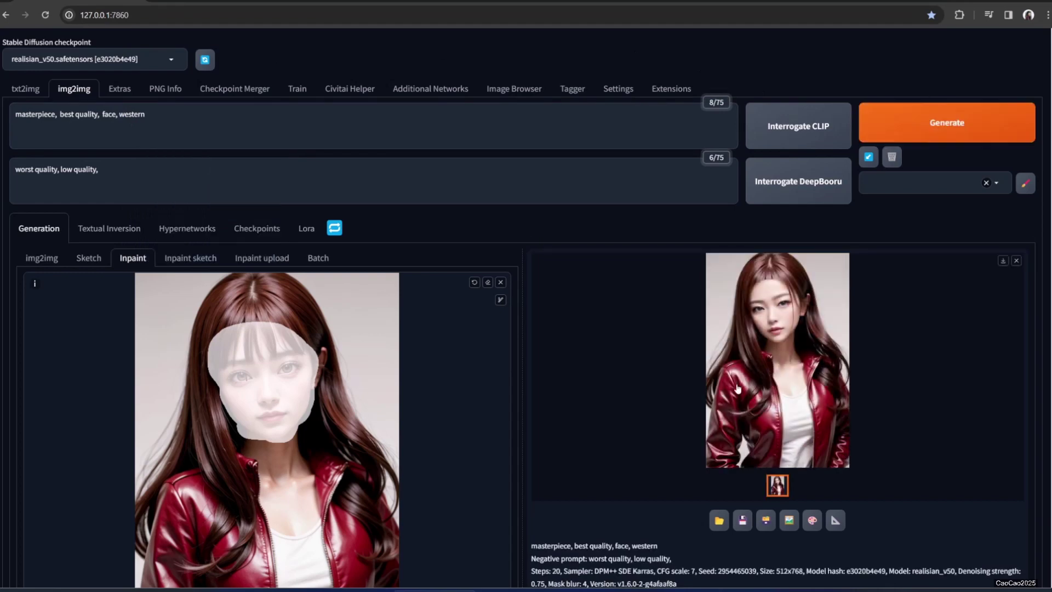
click(787, 372)
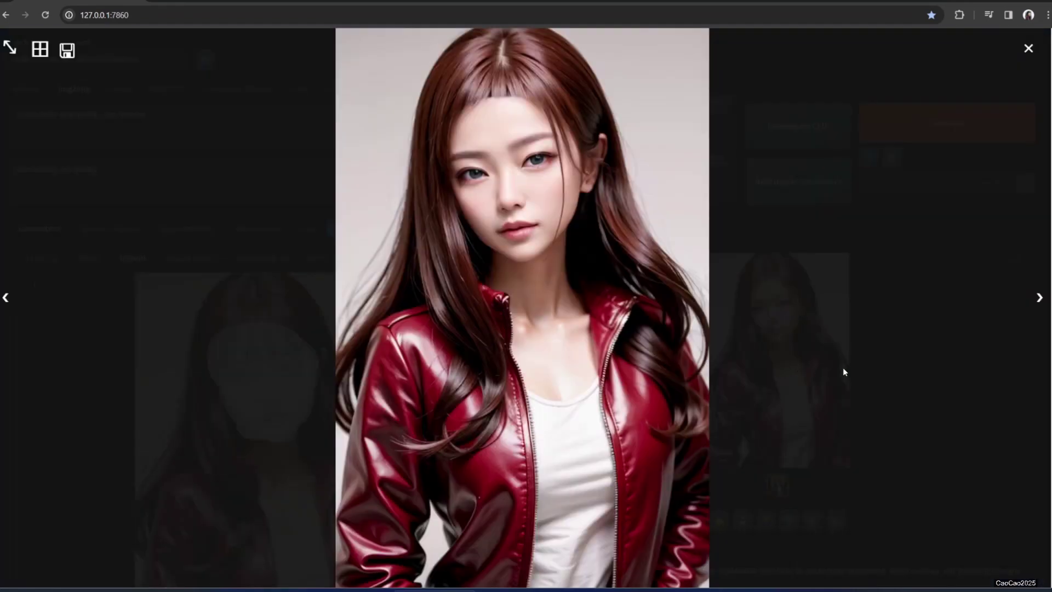
Close the preview and extend the mask over the face edges, bangs, long hair and jacket.
click(930, 403)
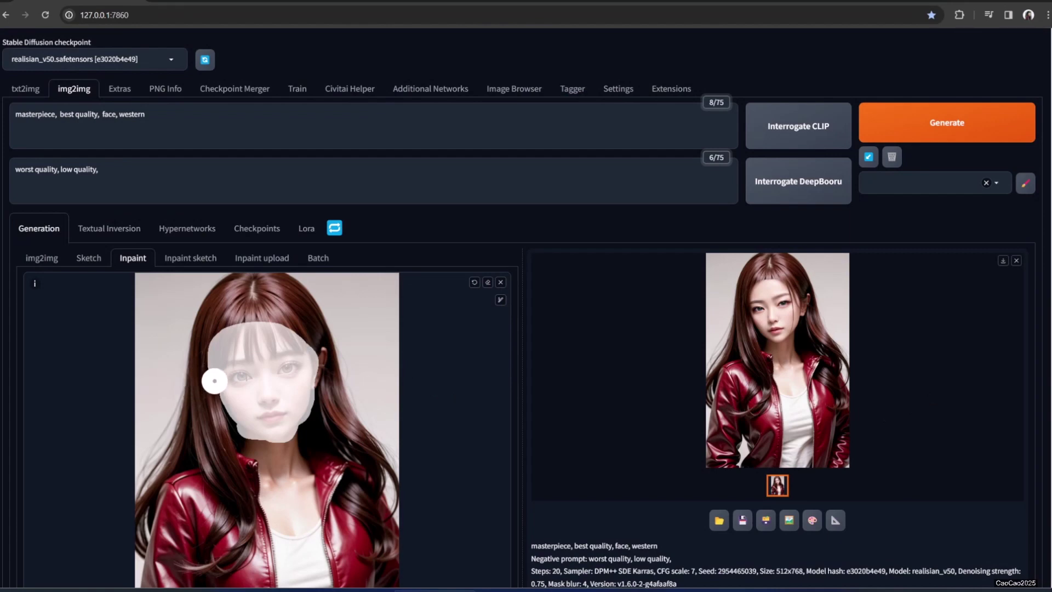
drag(211, 371, 239, 431)
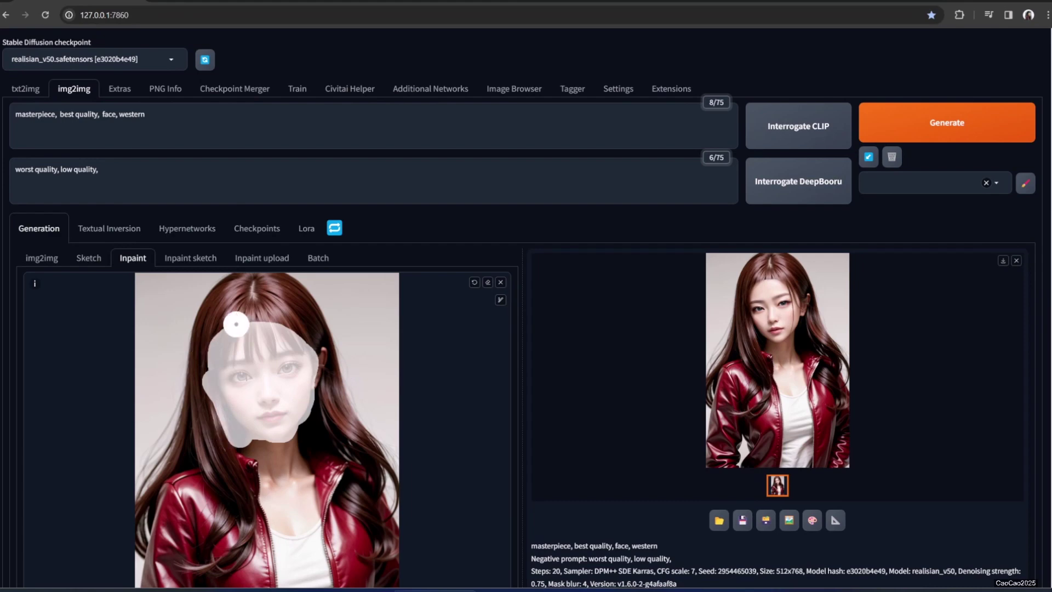
mouse_move(245, 361)
mouse_down()
mouse_move(322, 387)
mouse_move(324, 439)
mouse_move(312, 461)
mouse_move(369, 515)
mouse_move(375, 564)
mouse_move(387, 546)
mouse_move(383, 479)
mouse_move(378, 498)
mouse_move(351, 479)
mouse_up()
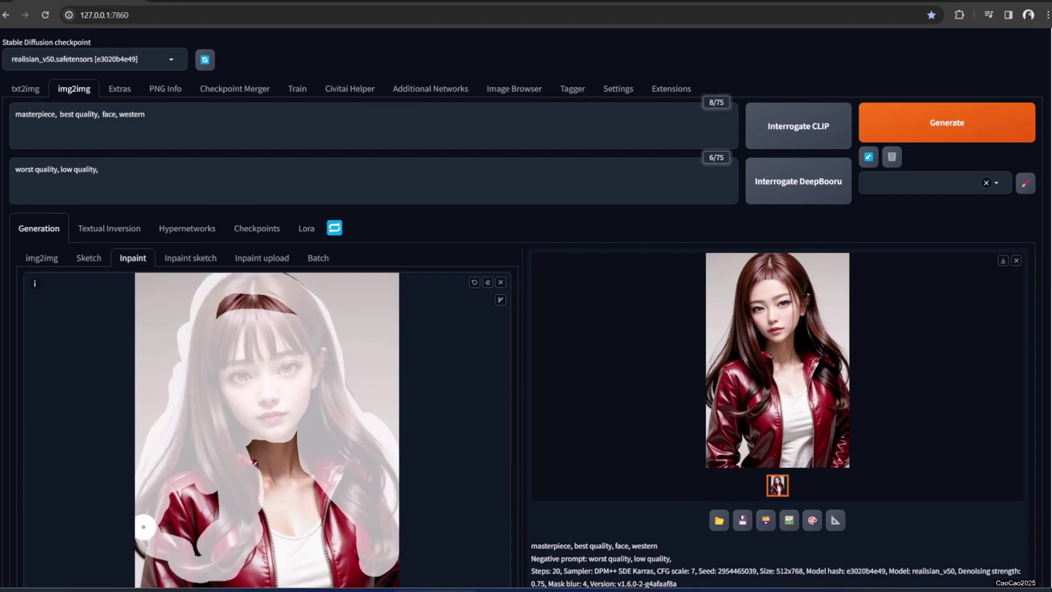
mouse_move(142, 559)
mouse_down()
mouse_move(195, 513)
mouse_move(216, 559)
mouse_move(191, 556)
mouse_up()
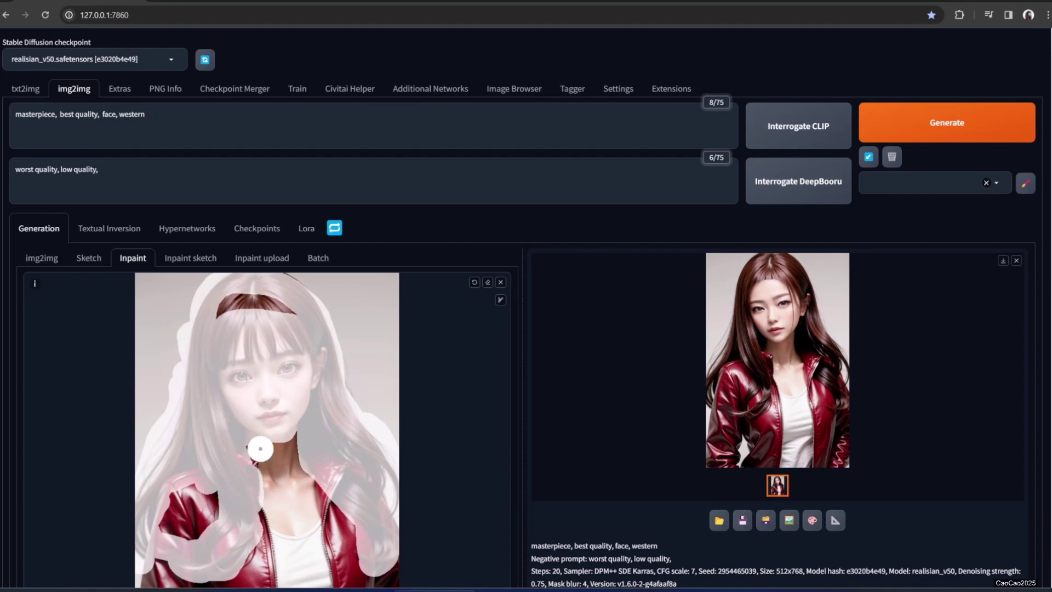
Delete 'western', generate with blond hair, mask the dark hair band, and review the result.
double_click(134, 114)
key(BackSpace)
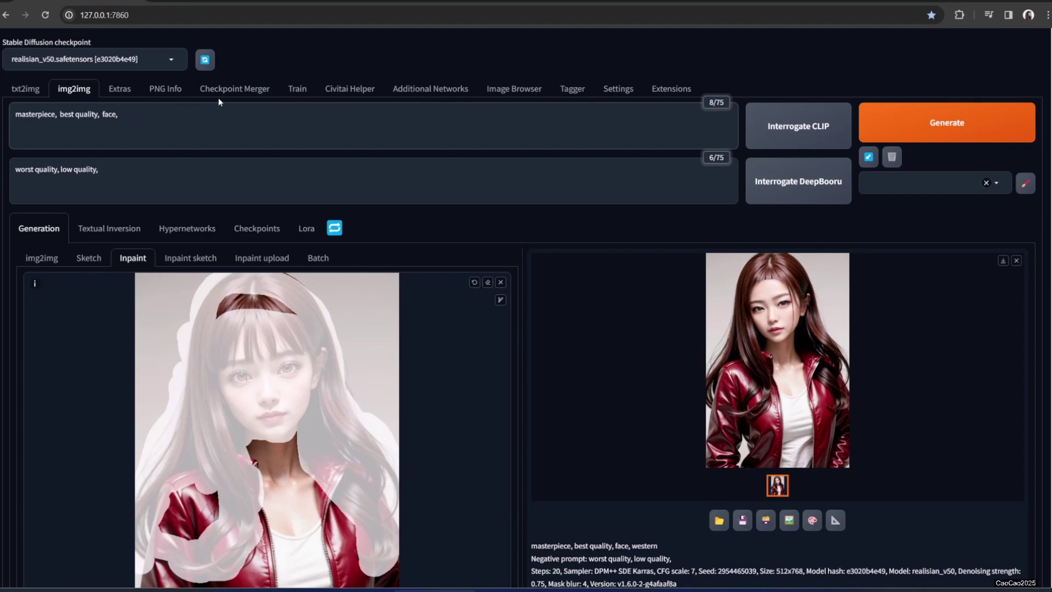
text(blond hai)
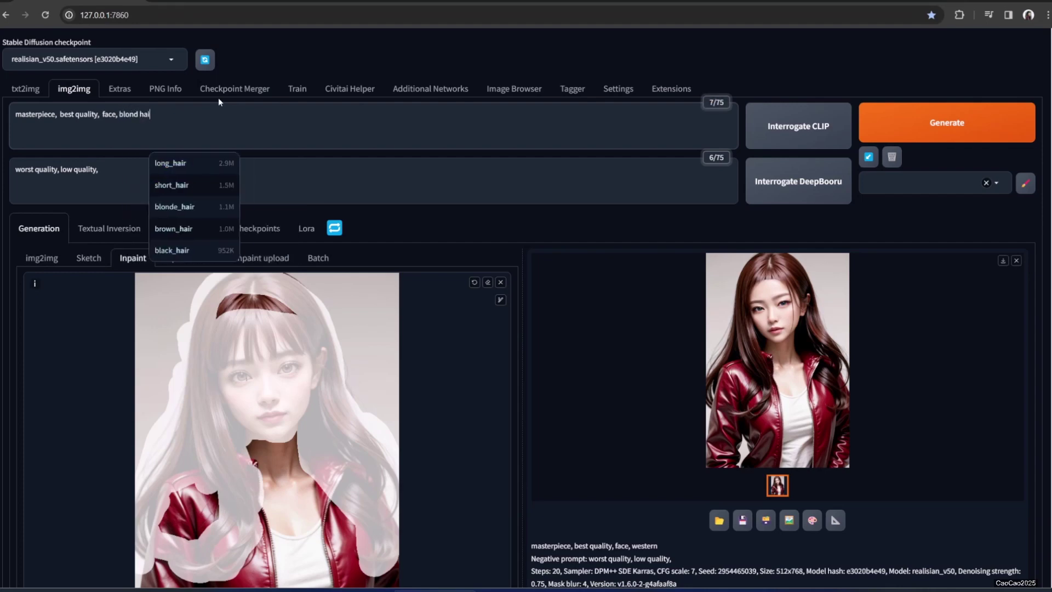
text(r, wes)
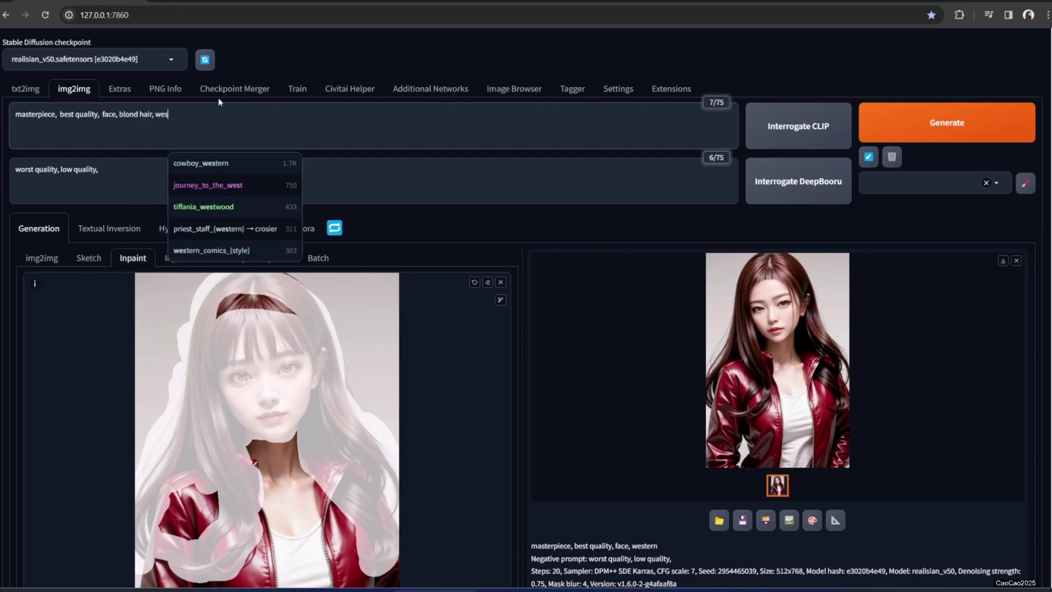
text(temer,)
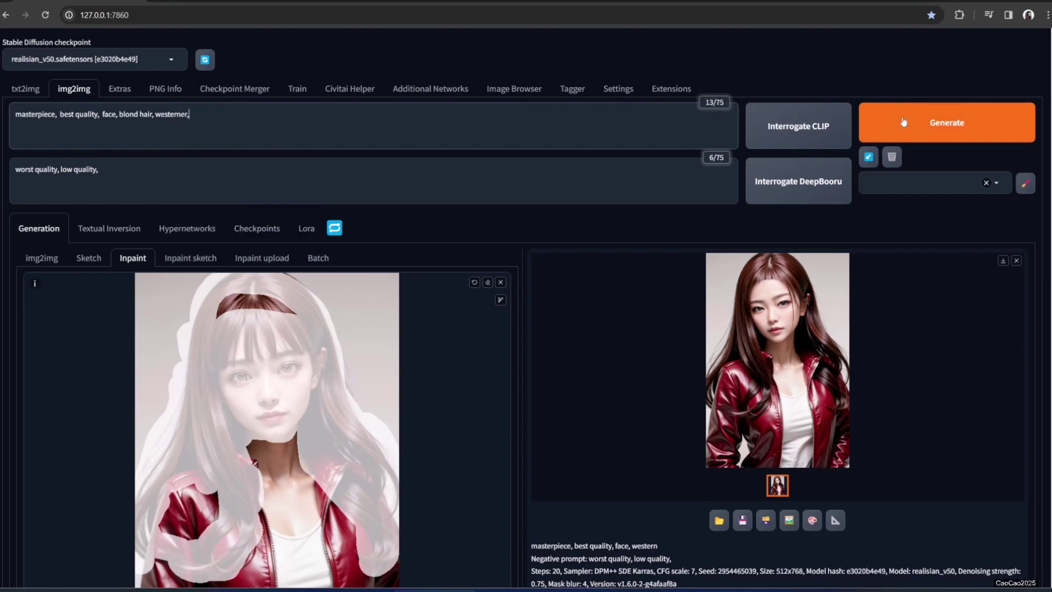
click(978, 127)
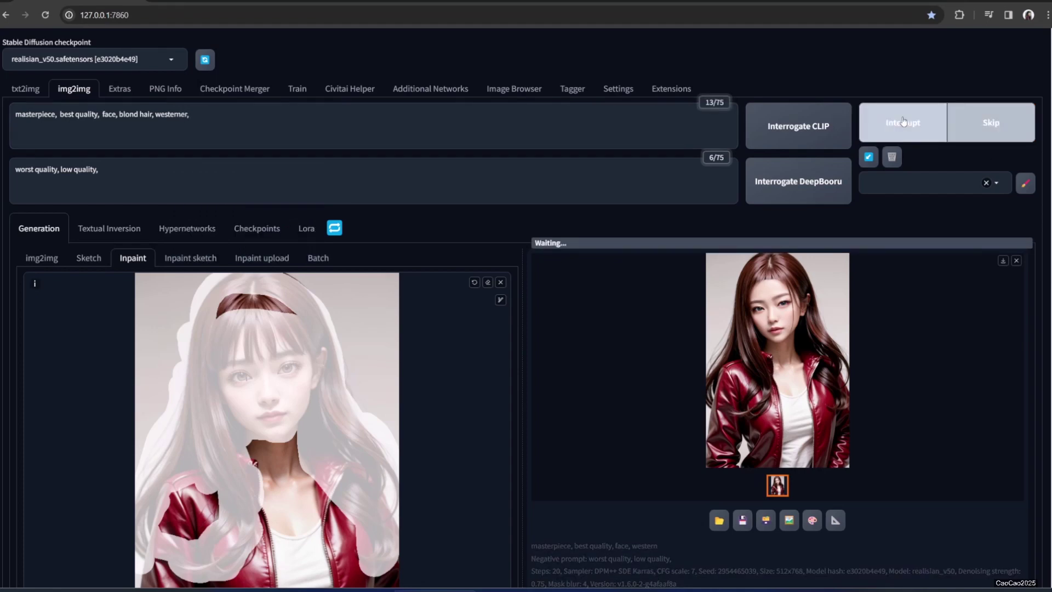
drag(230, 335, 304, 294)
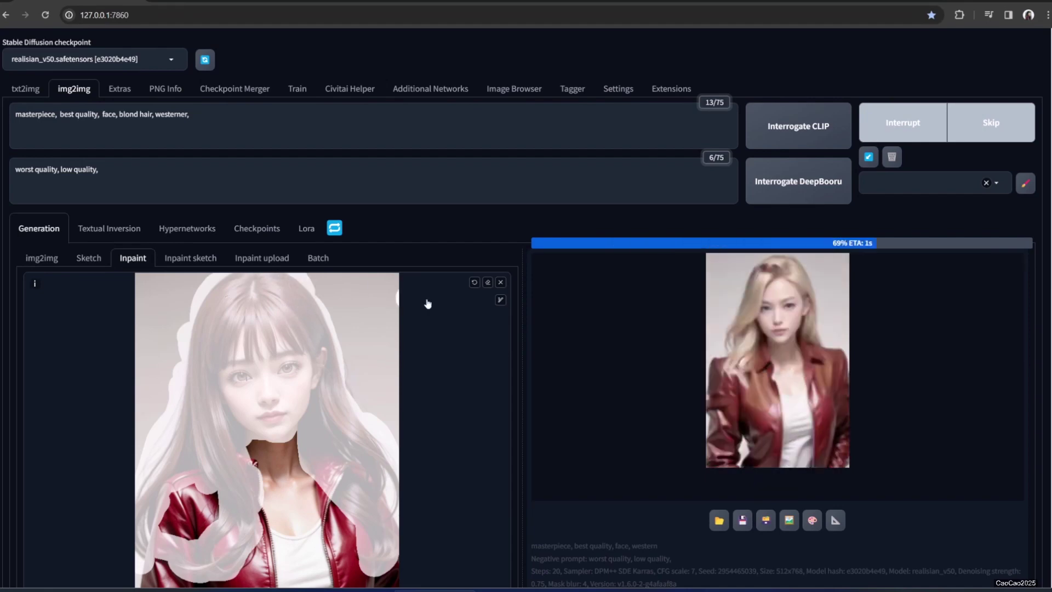
click(803, 353)
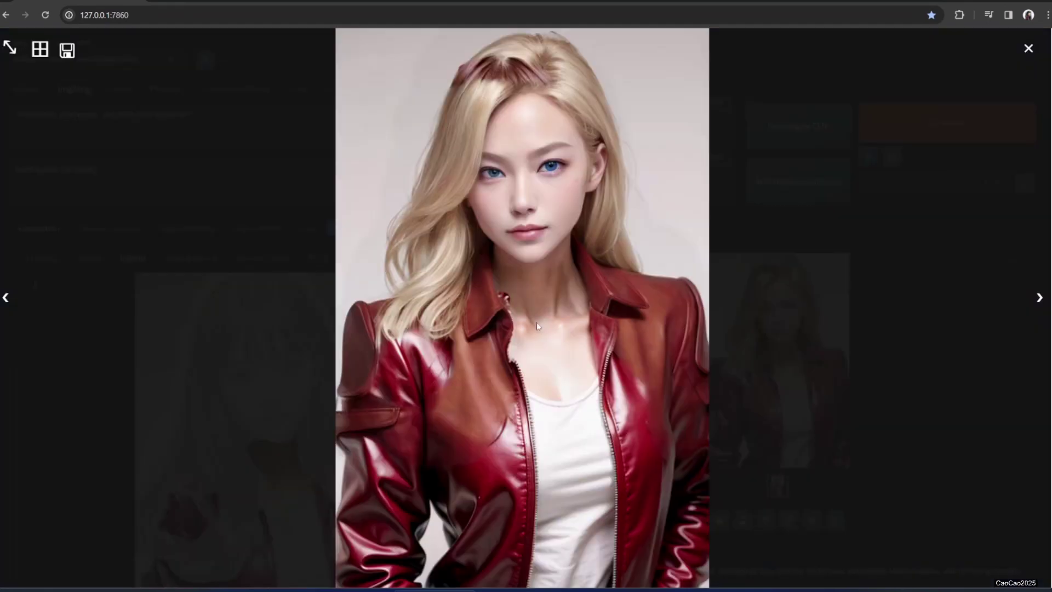
click(929, 406)
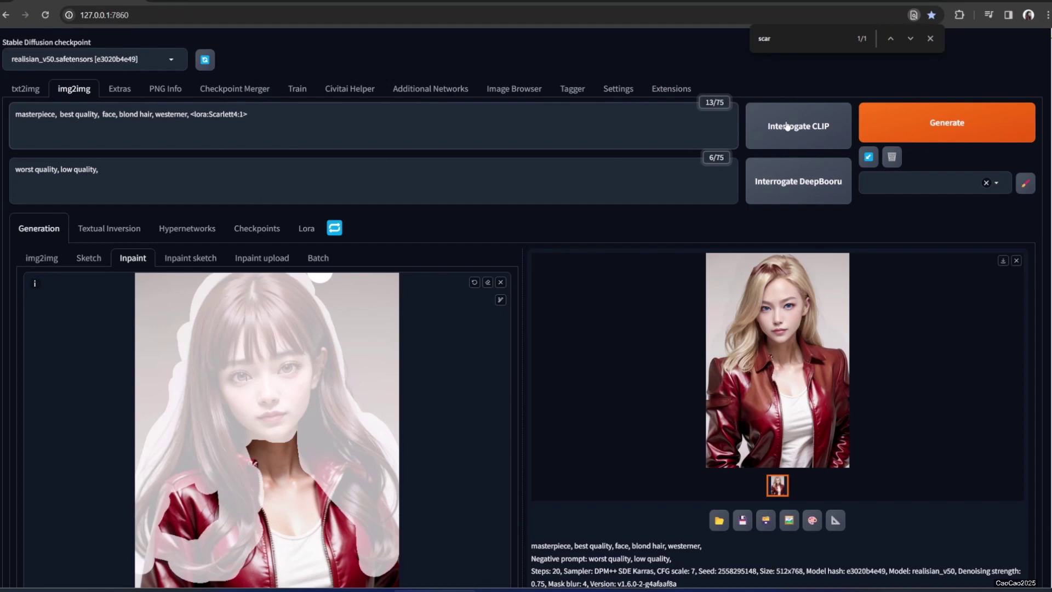
Generate a portrait with the Scarlett4 LoRA and review it at full size.
click(908, 122)
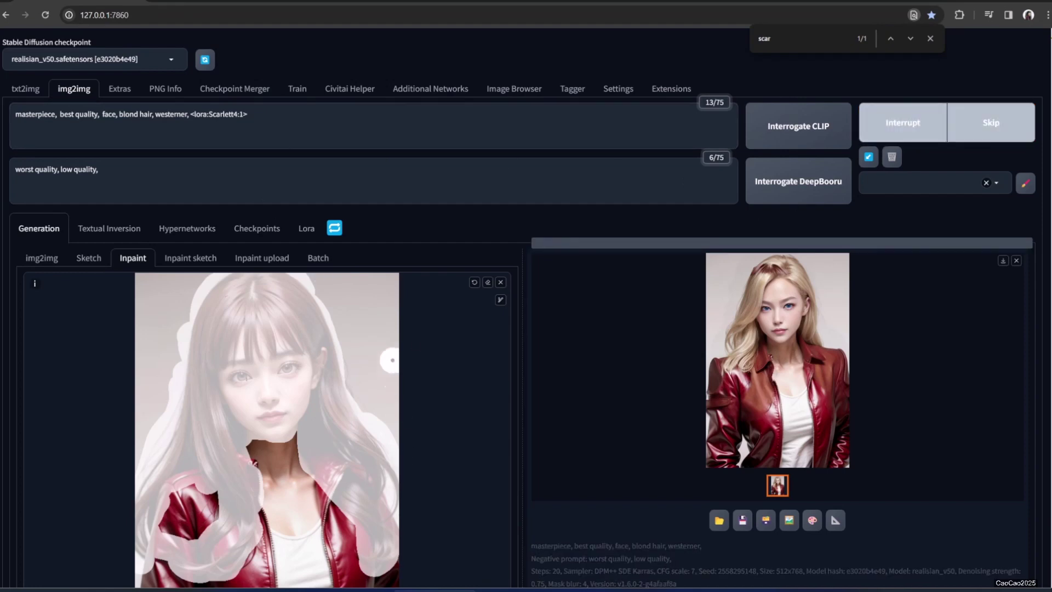
click(786, 360)
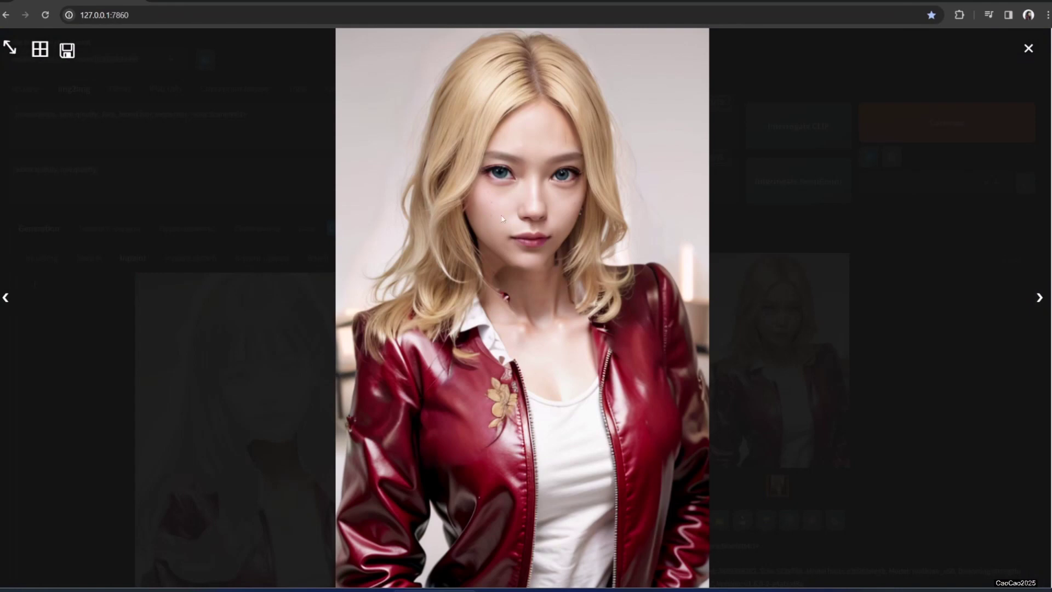
click(887, 370)
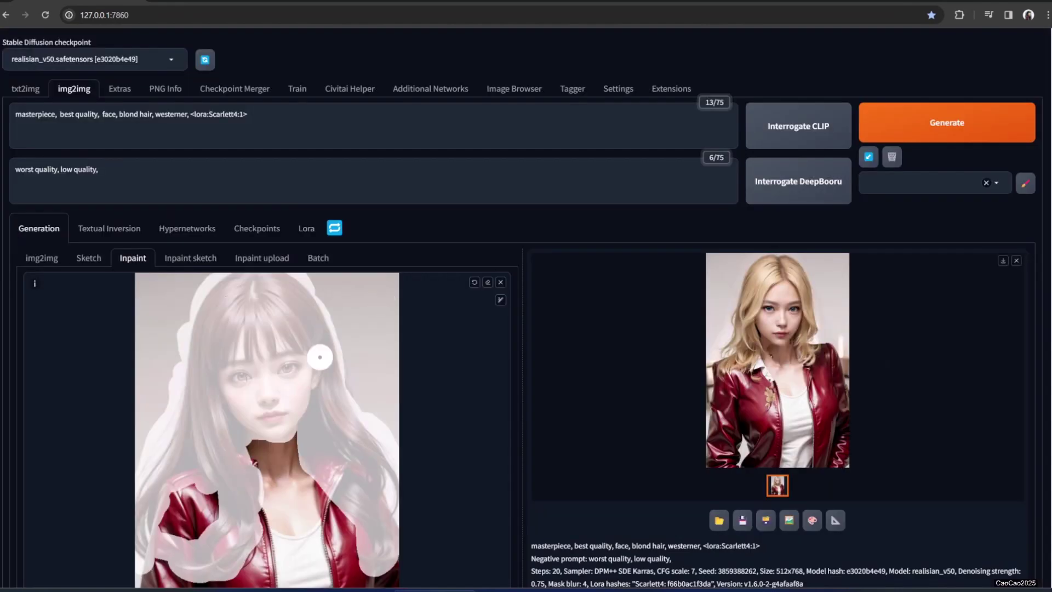
Extend the mask down the left side, regenerate, and review the new result.
mouse_move(252, 468)
mouse_down()
mouse_move(196, 519)
mouse_move(209, 489)
mouse_up()
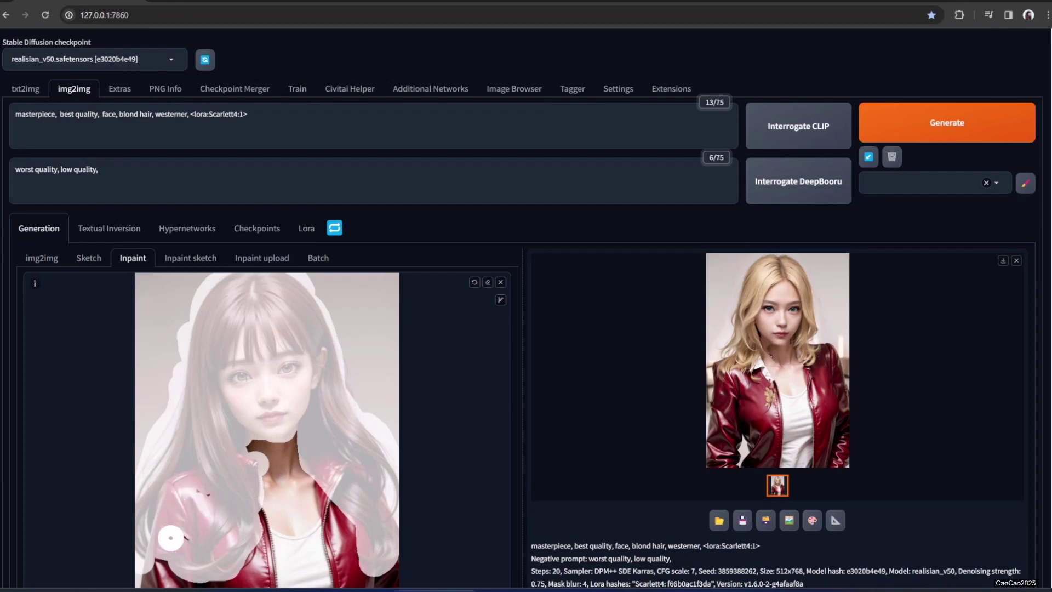
click(945, 123)
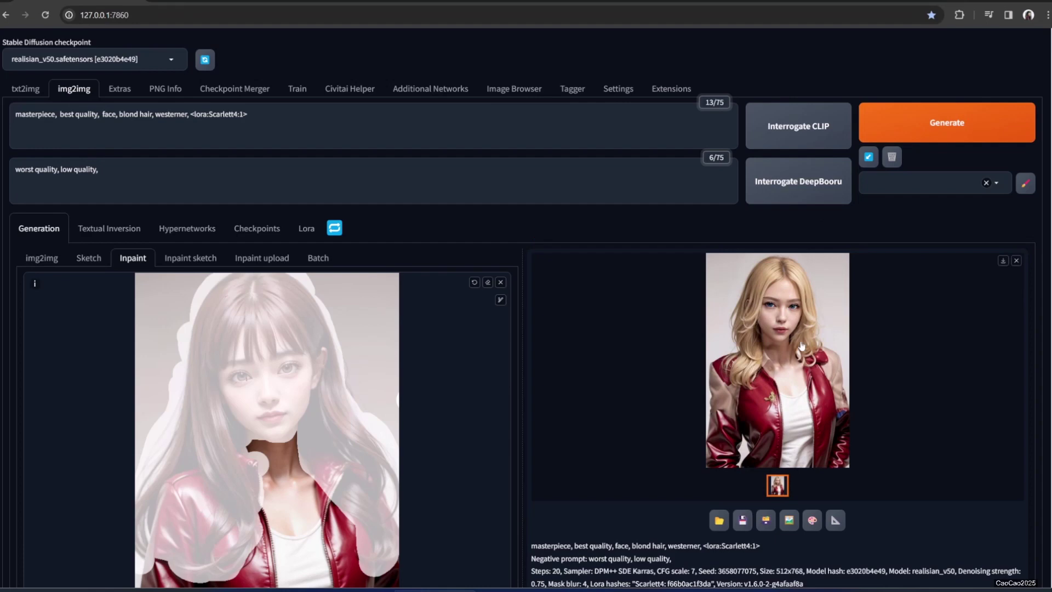
click(815, 375)
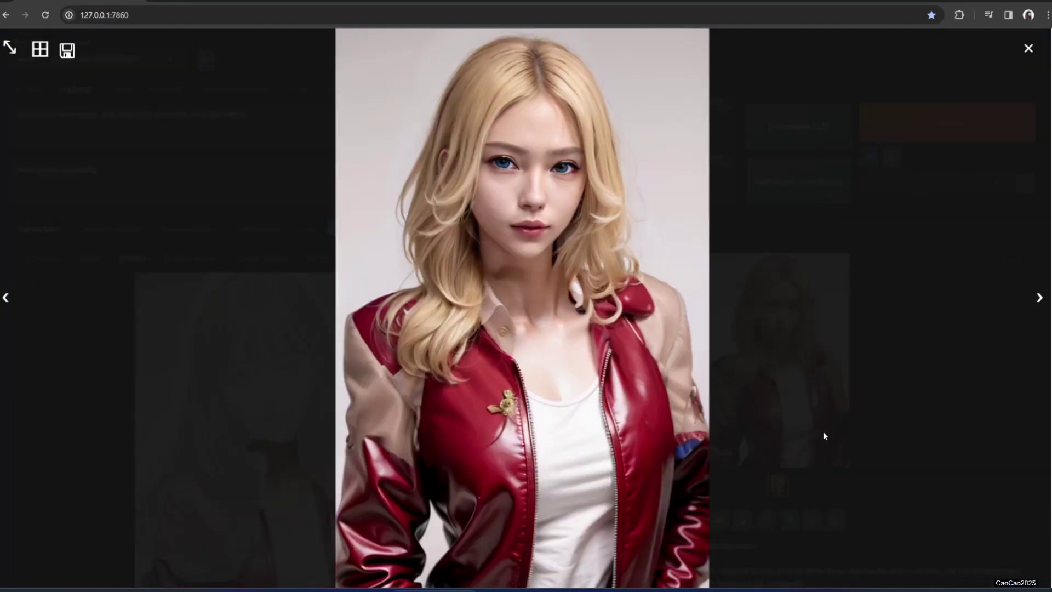
click(880, 418)
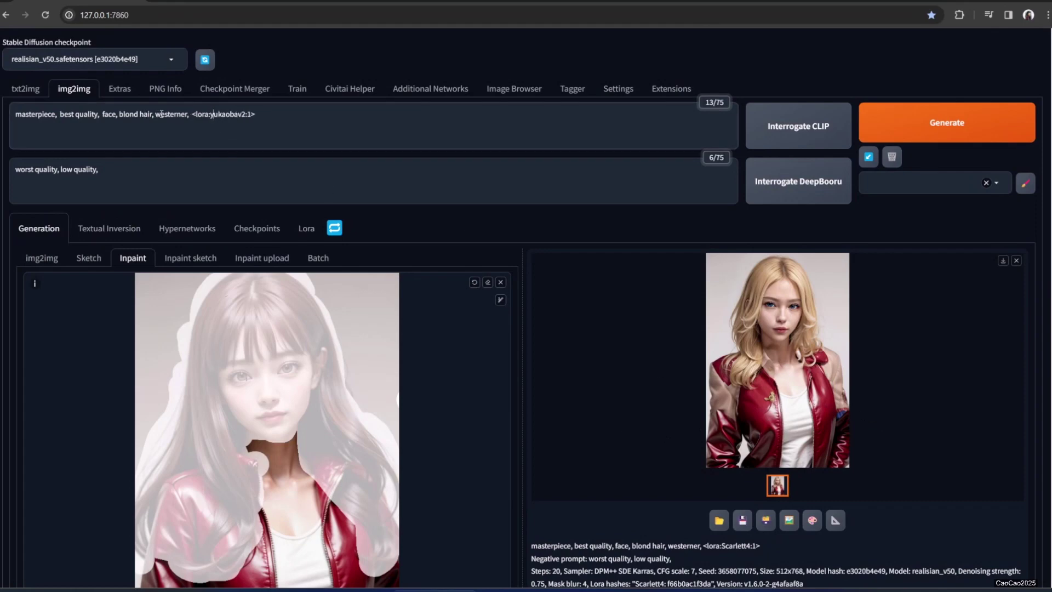
Replace 'westerner' with 'blackhair', generate, and preview the black-haired result.
double_click(161, 115)
text(blackhair)
click(921, 133)
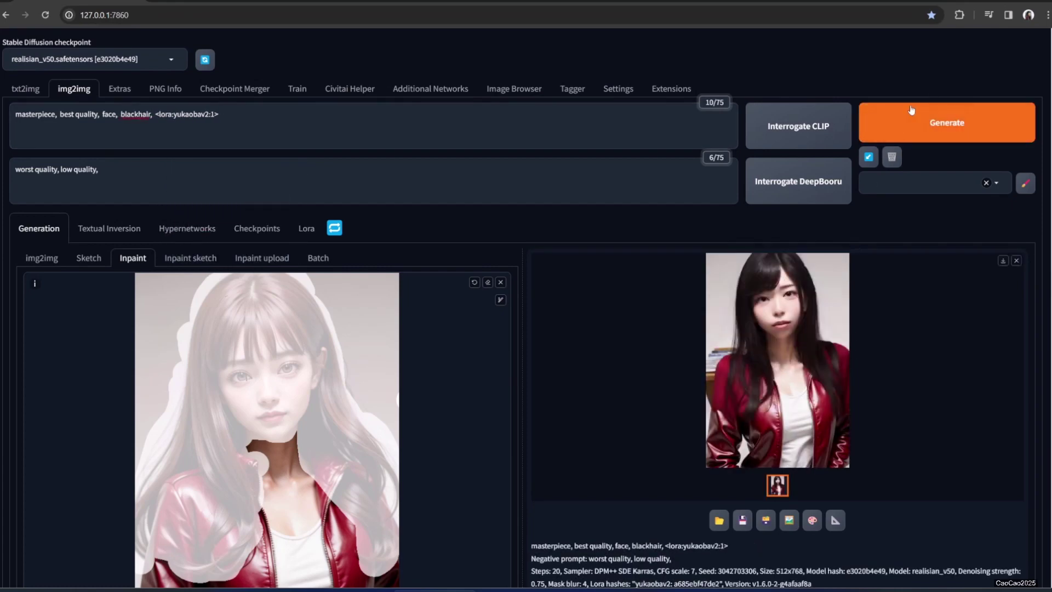
click(790, 351)
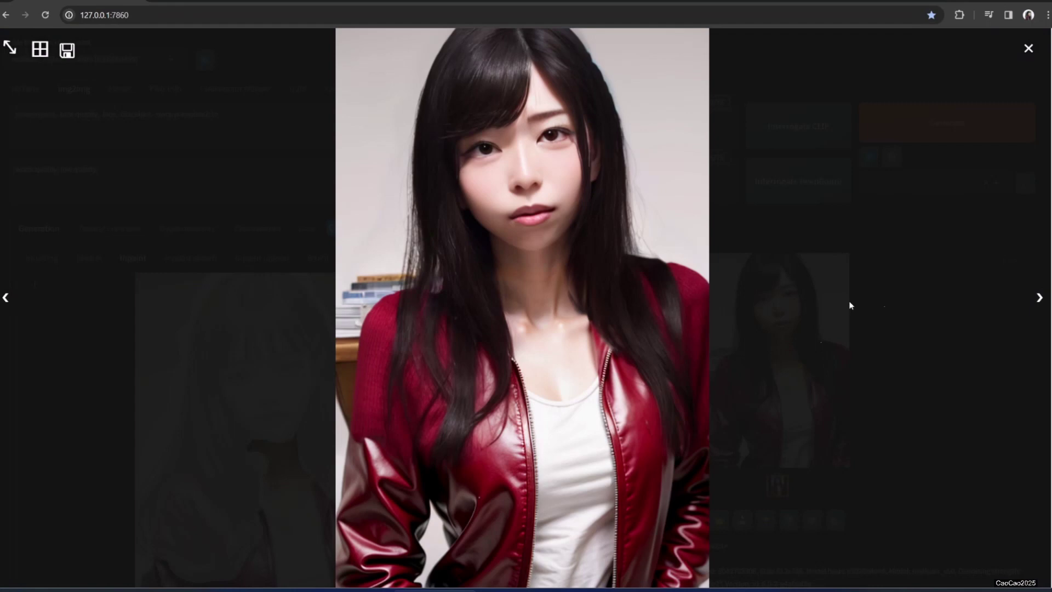
click(920, 375)
Generate two more black-haired variations and preview each at full size.
click(948, 136)
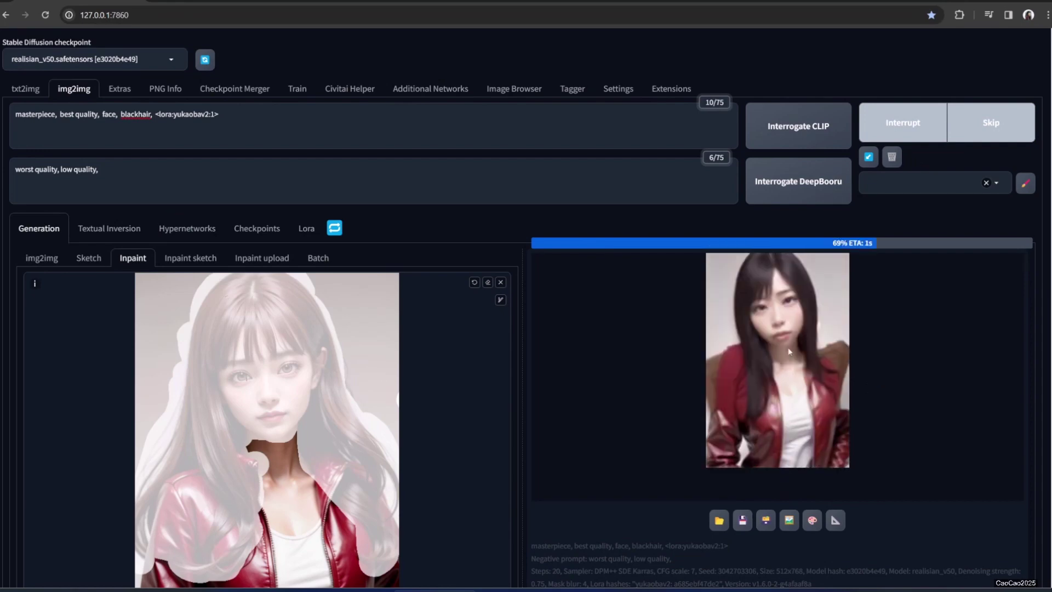
click(831, 422)
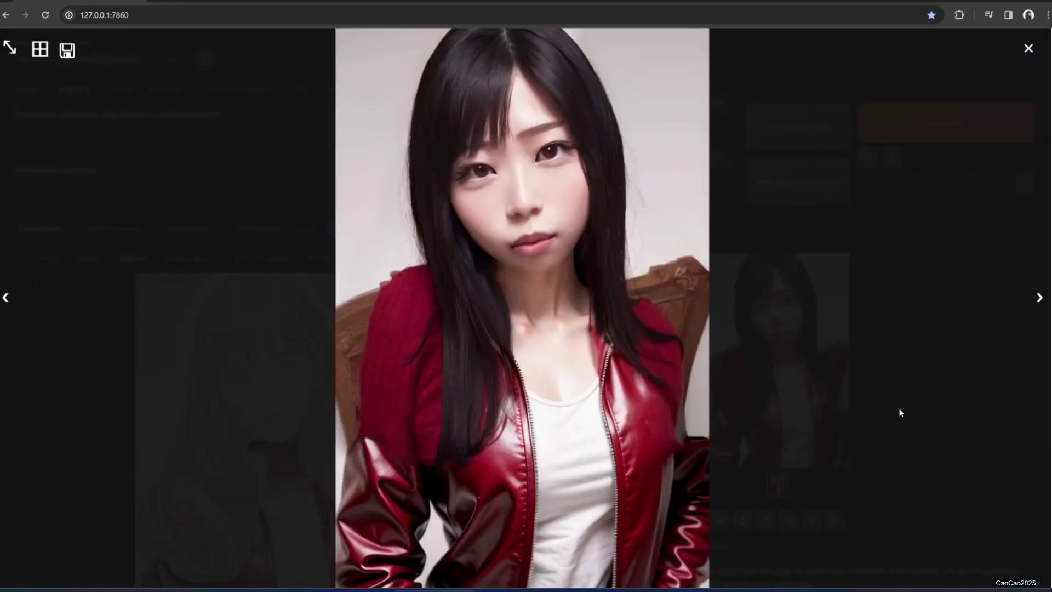
click(900, 412)
click(956, 138)
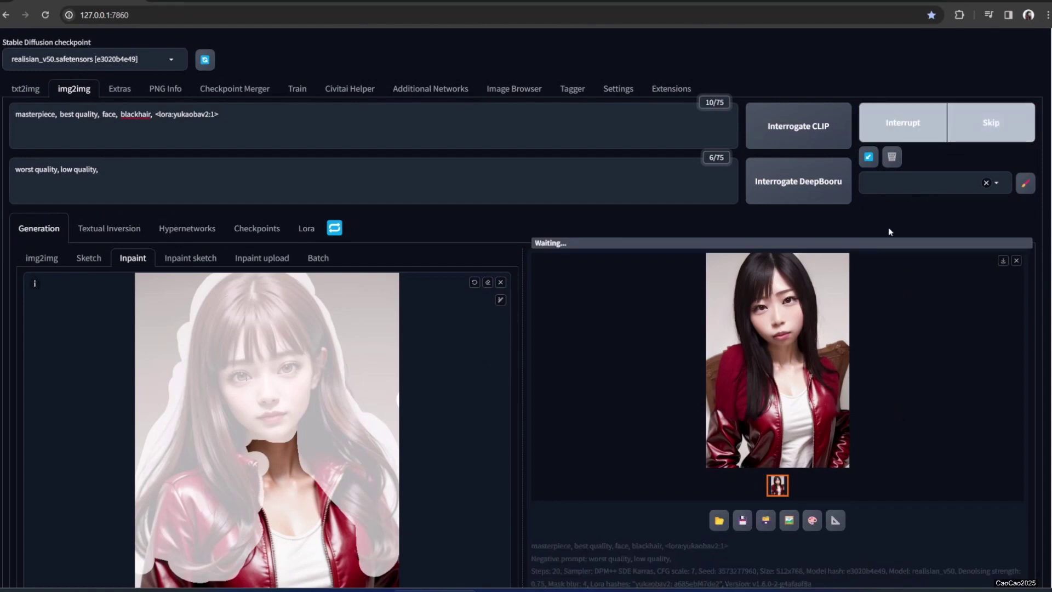
click(823, 347)
click(882, 355)
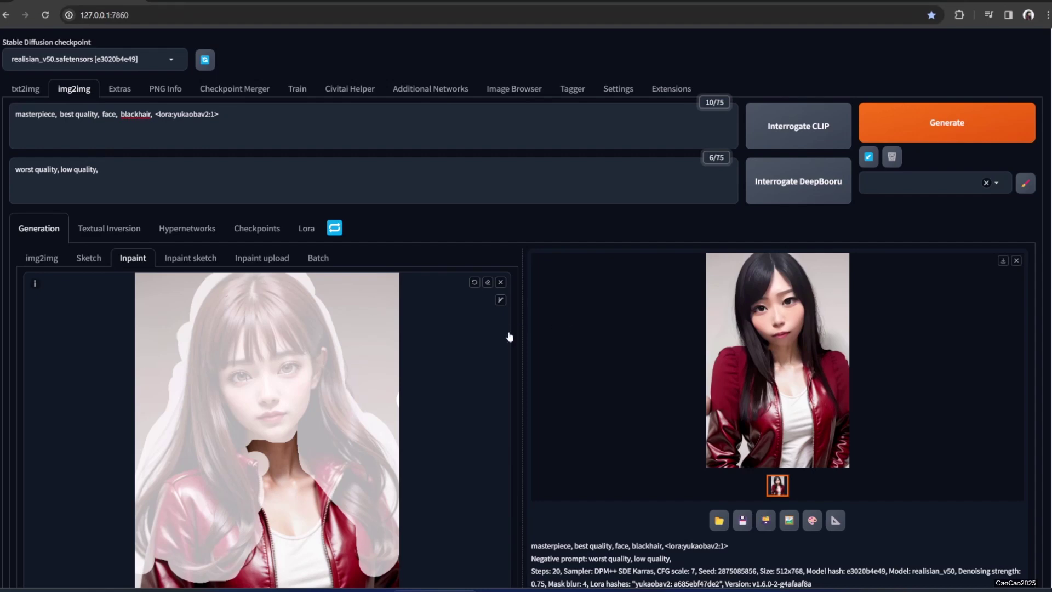
Generate with the kate micucci v1.1 LoRA, preview the result, and start another render.
click(914, 133)
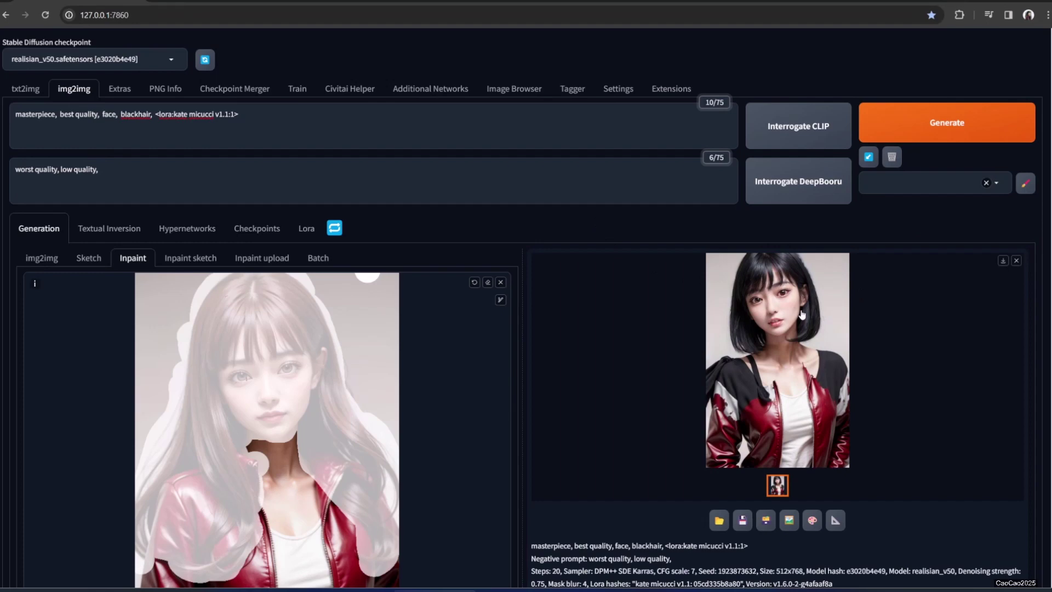
click(797, 314)
click(915, 374)
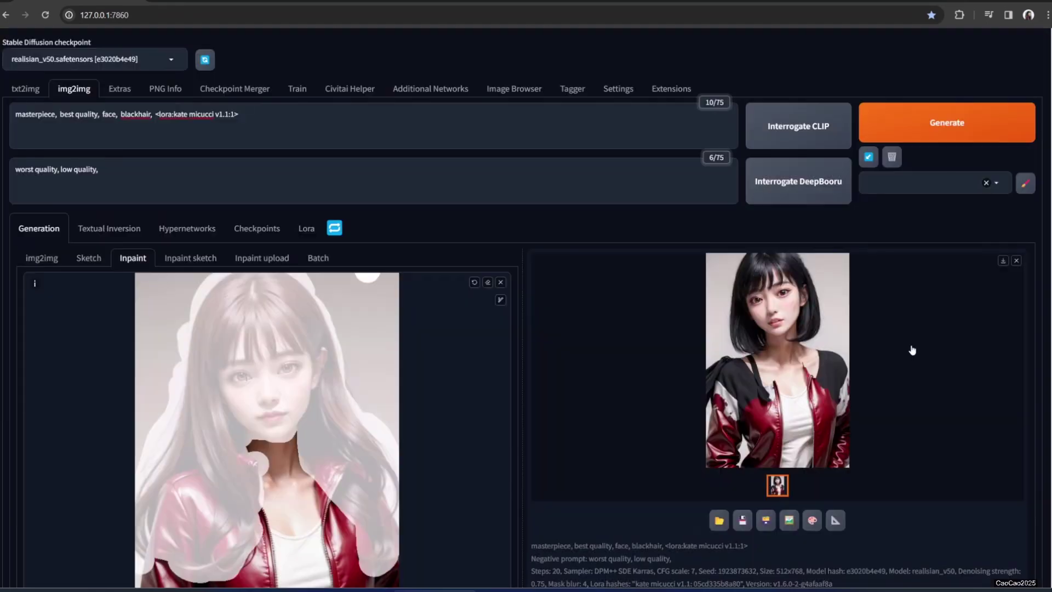
click(921, 124)
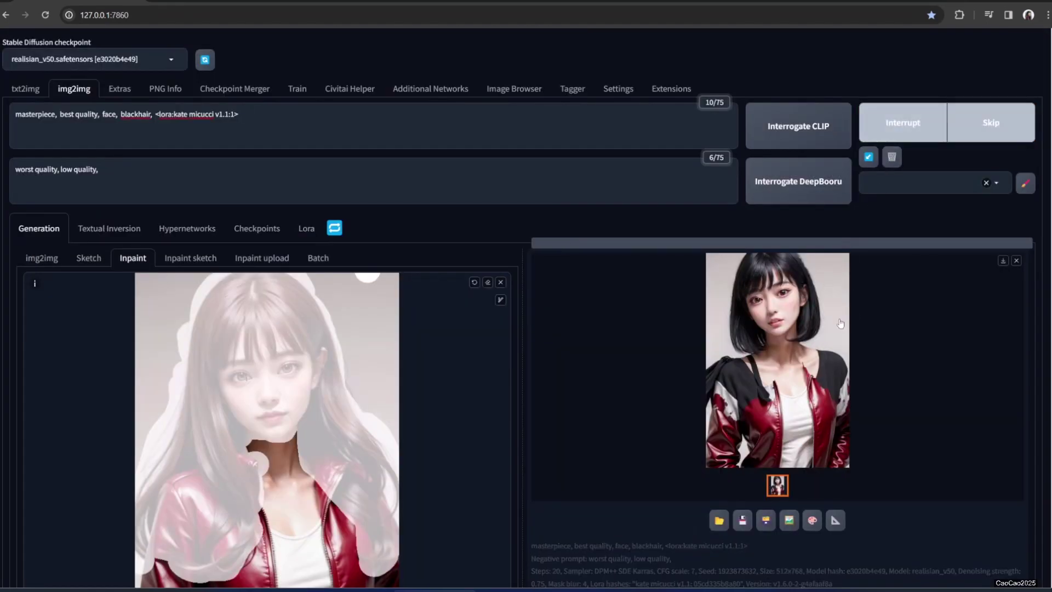
Add 'asian,' to the negative prompt, regenerate, preview, and start another render.
click(249, 175)
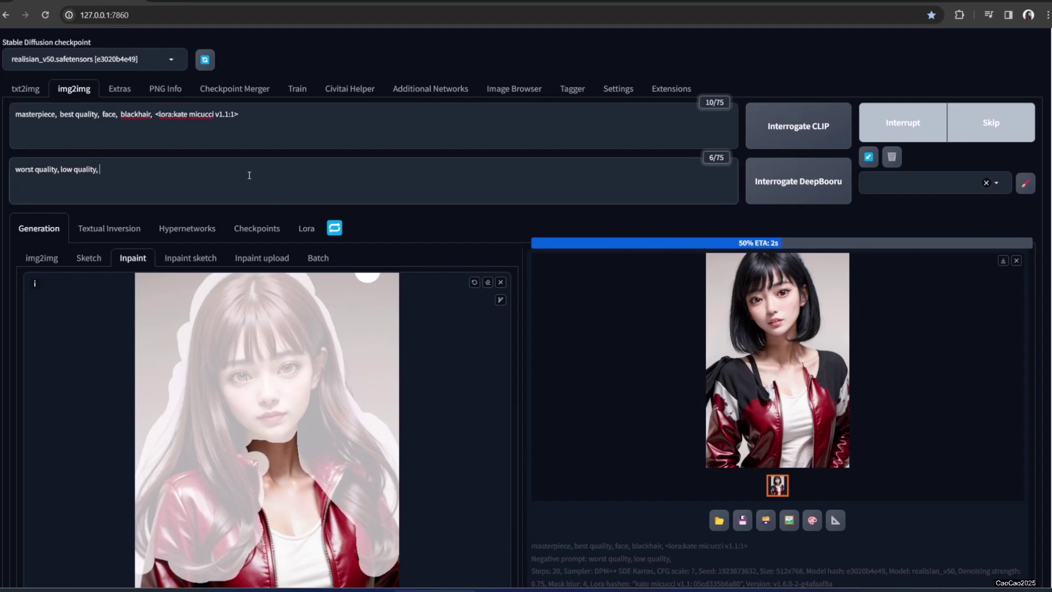
text(asian,)
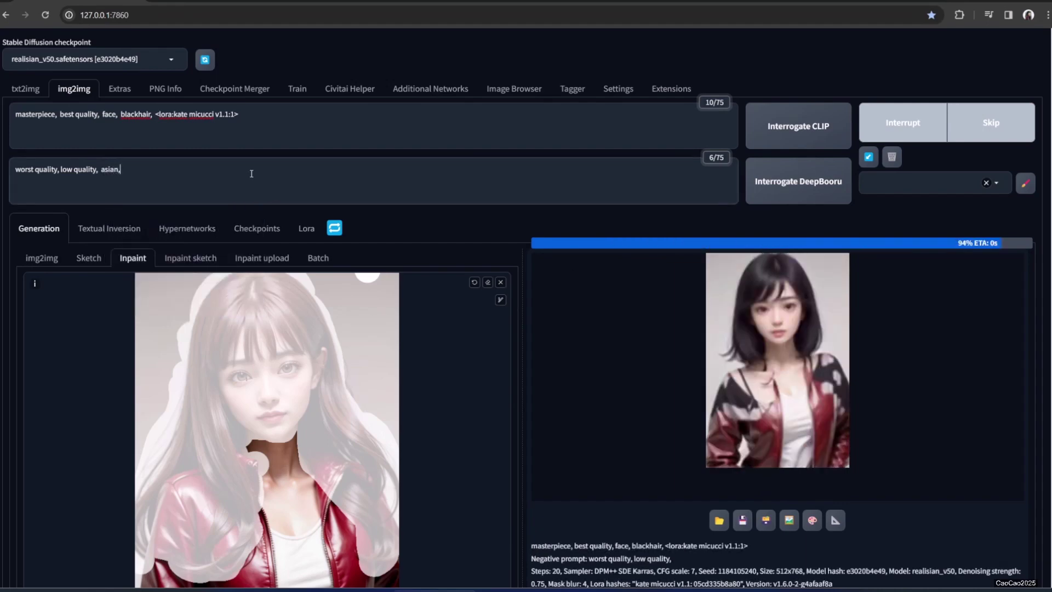
click(945, 119)
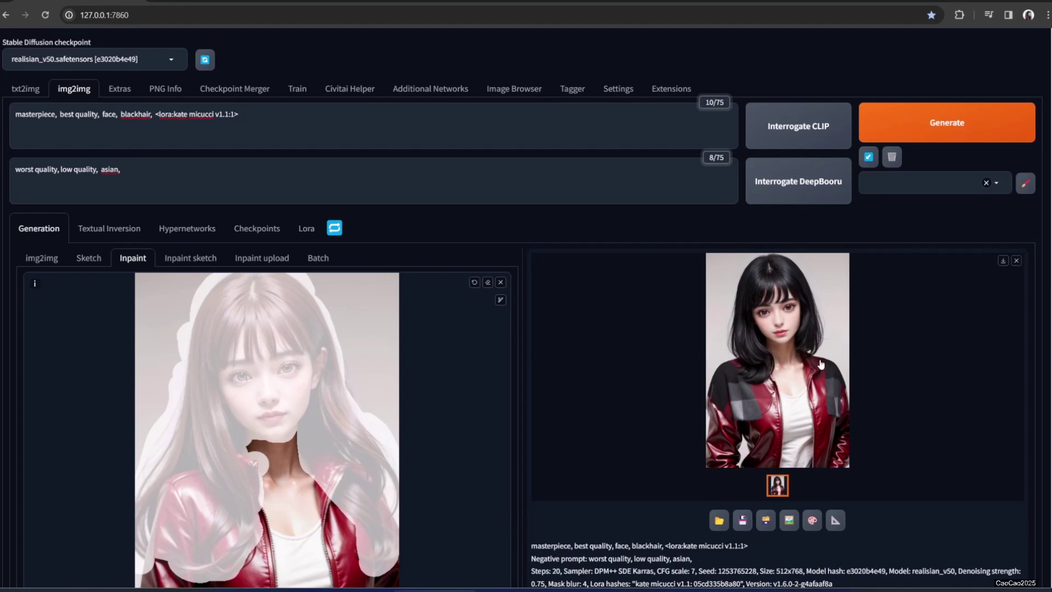
click(801, 355)
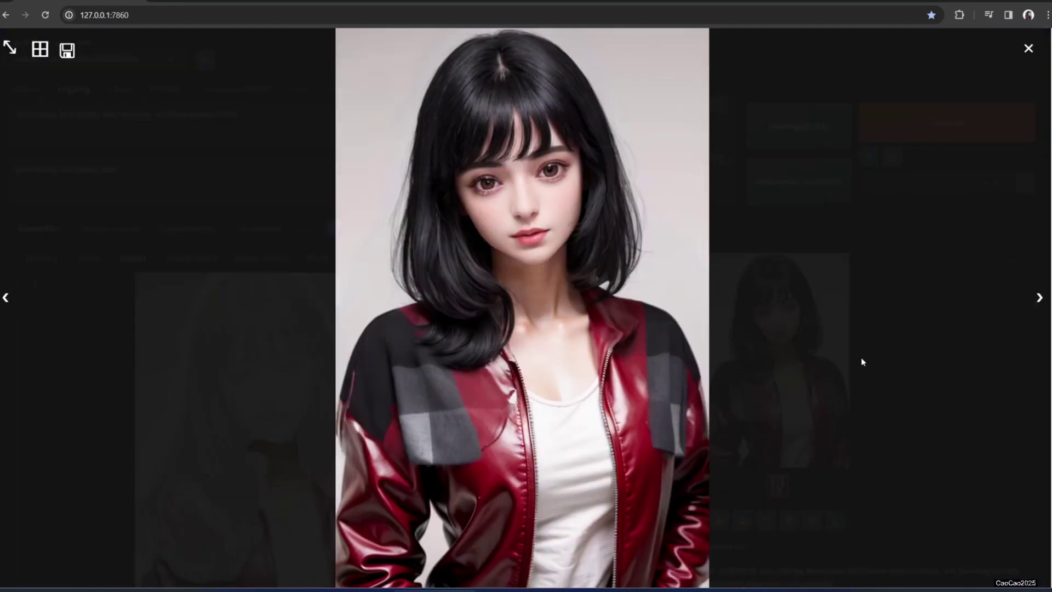
click(861, 358)
click(931, 138)
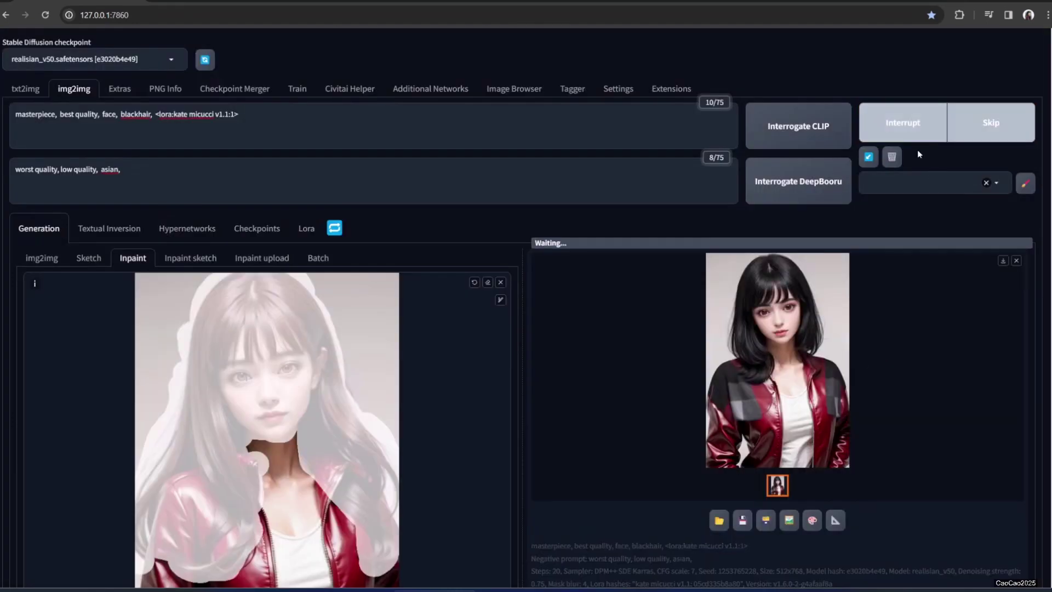
Append 'short hair' to the prompt, generate with Ctrl+Enter, and preview the short bob.
click(310, 115)
text(, )
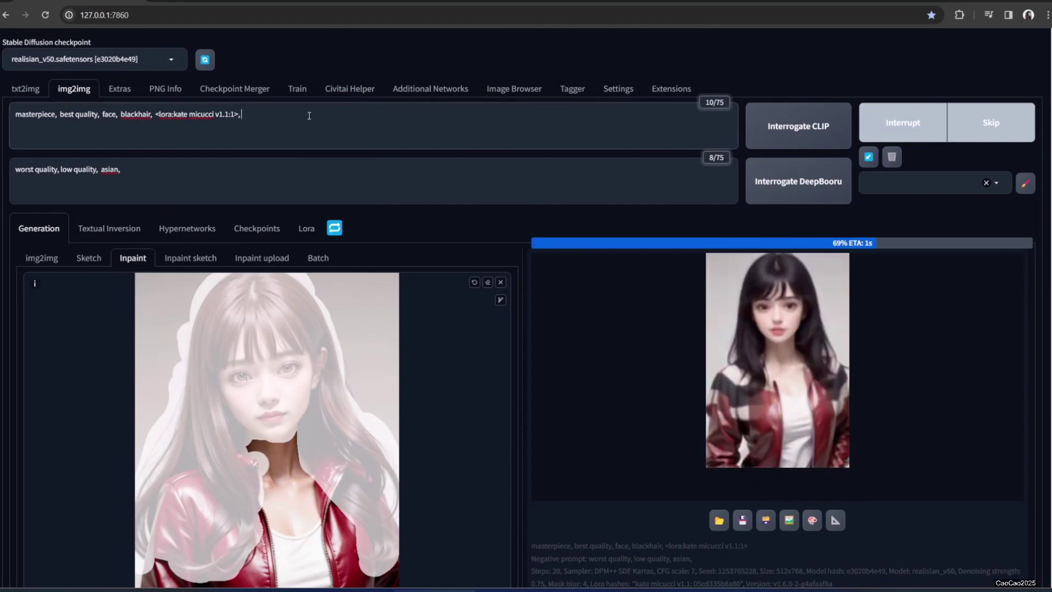
text(short hair)
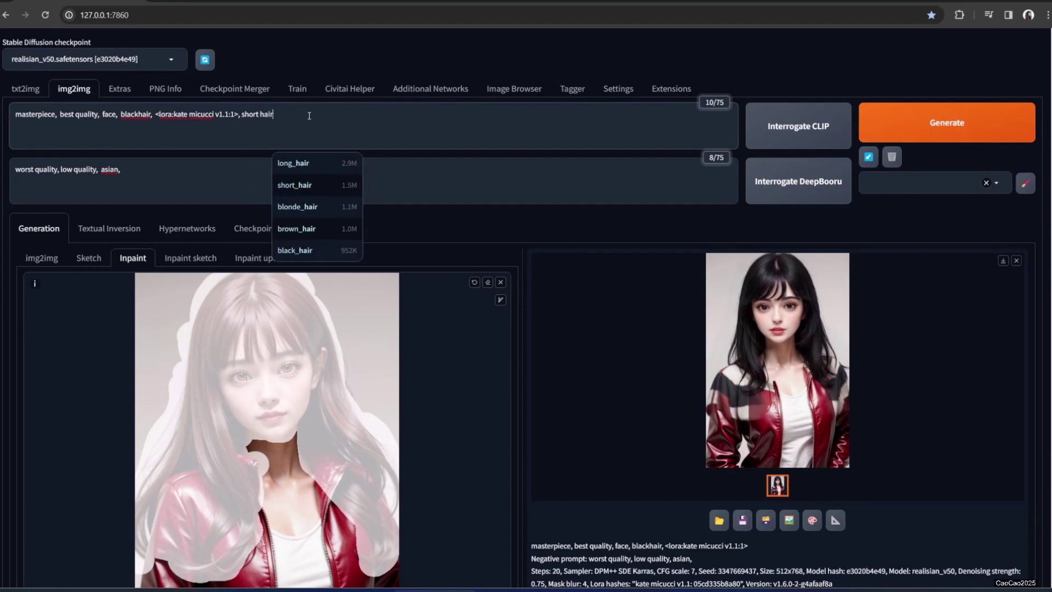
text(,)
key(ctrl+Return)
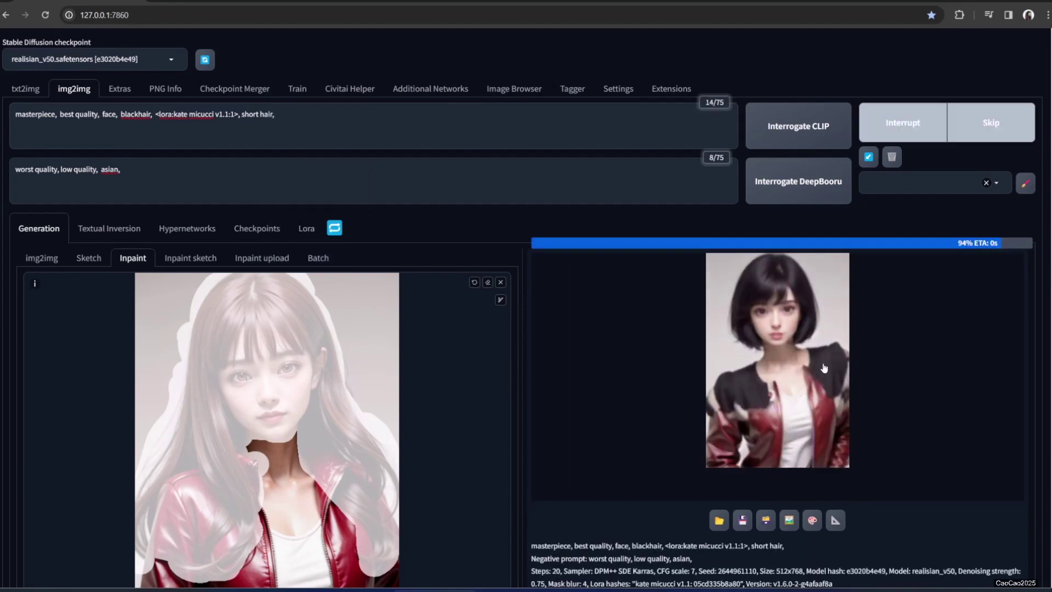
click(822, 368)
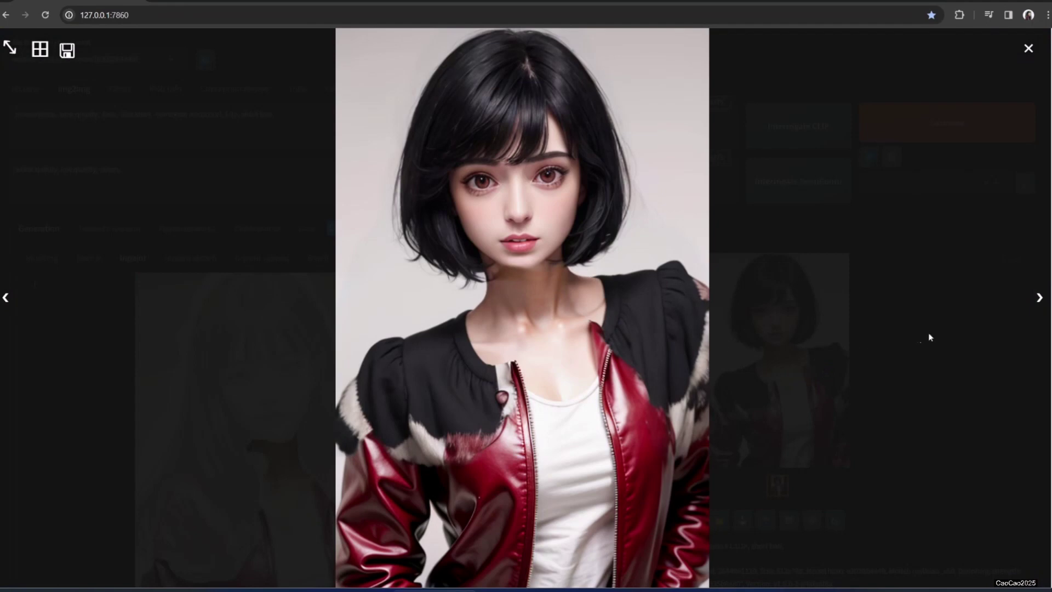
click(953, 338)
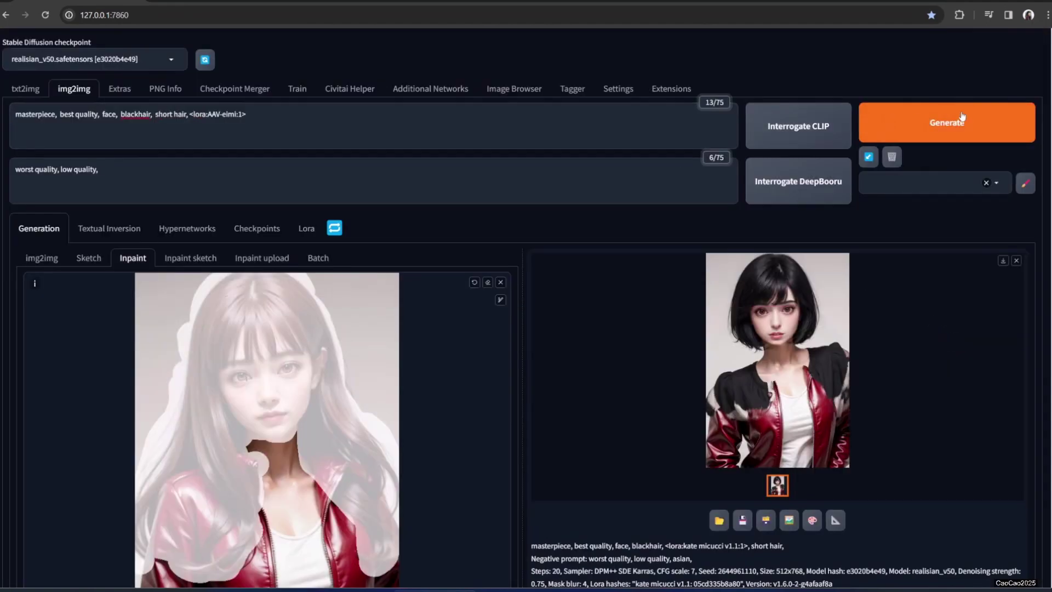
Generate with the AAV-eimi LoRA prompt and inspect the portrait enlarged.
click(937, 123)
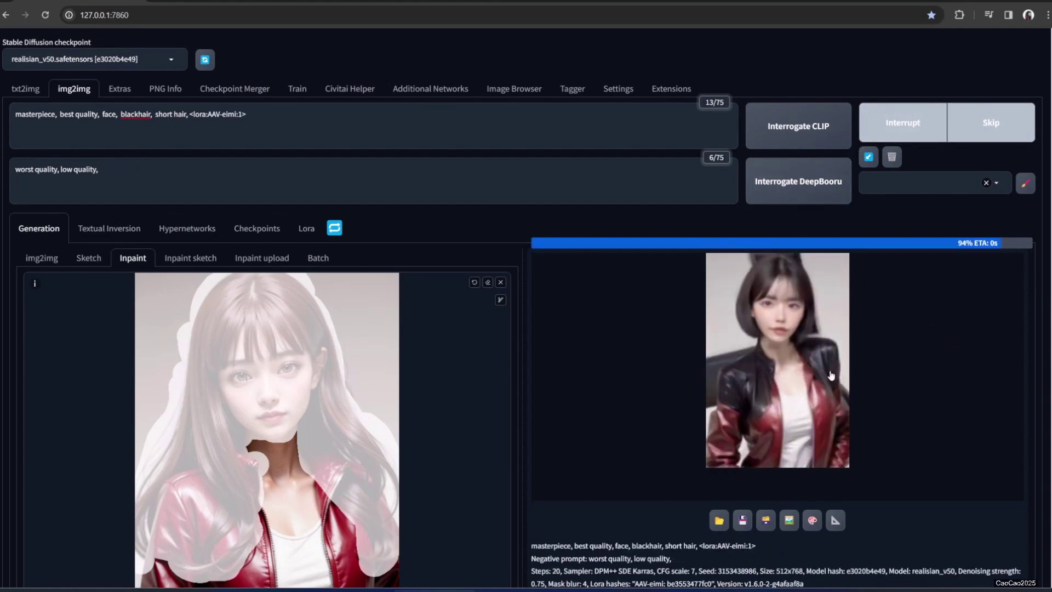
click(811, 359)
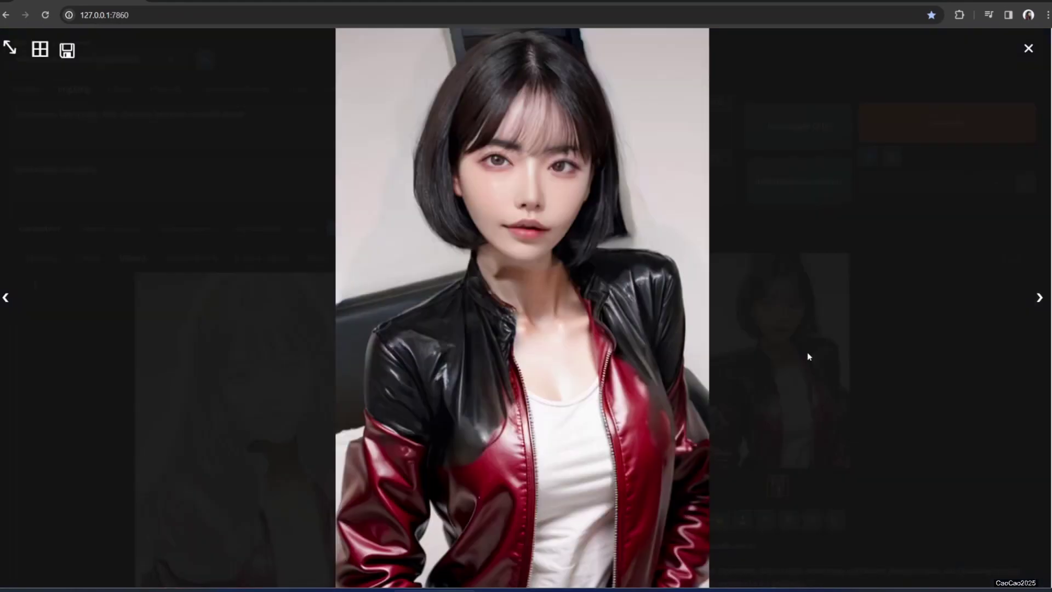
click(887, 346)
Generate two more variations with the same settings, previewing the first one enlarged.
click(920, 122)
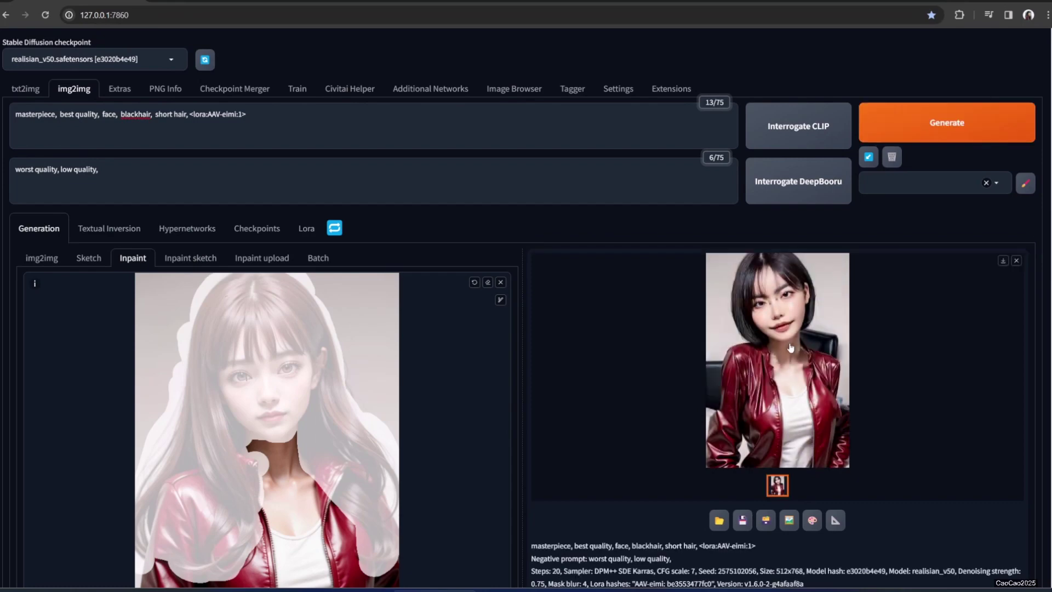
click(791, 347)
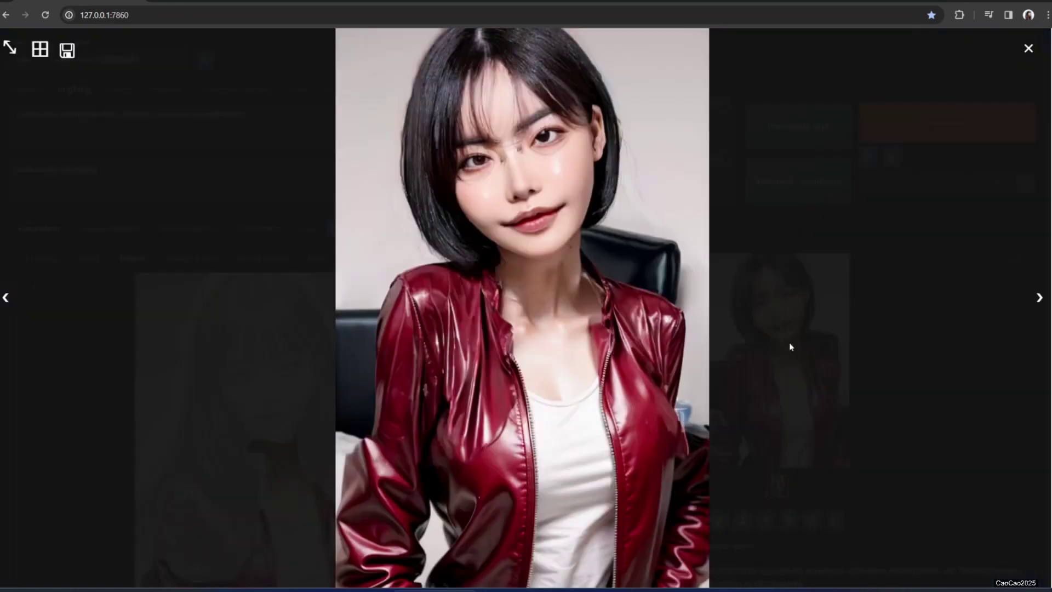
click(862, 355)
scroll(359, 244, down, 3)
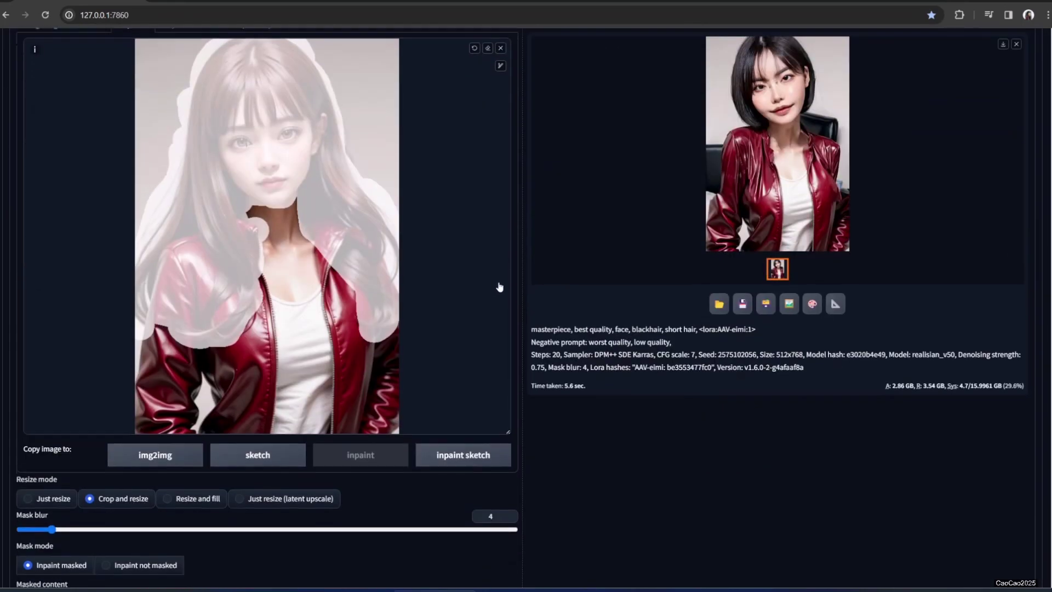
scroll(482, 277, up, 3)
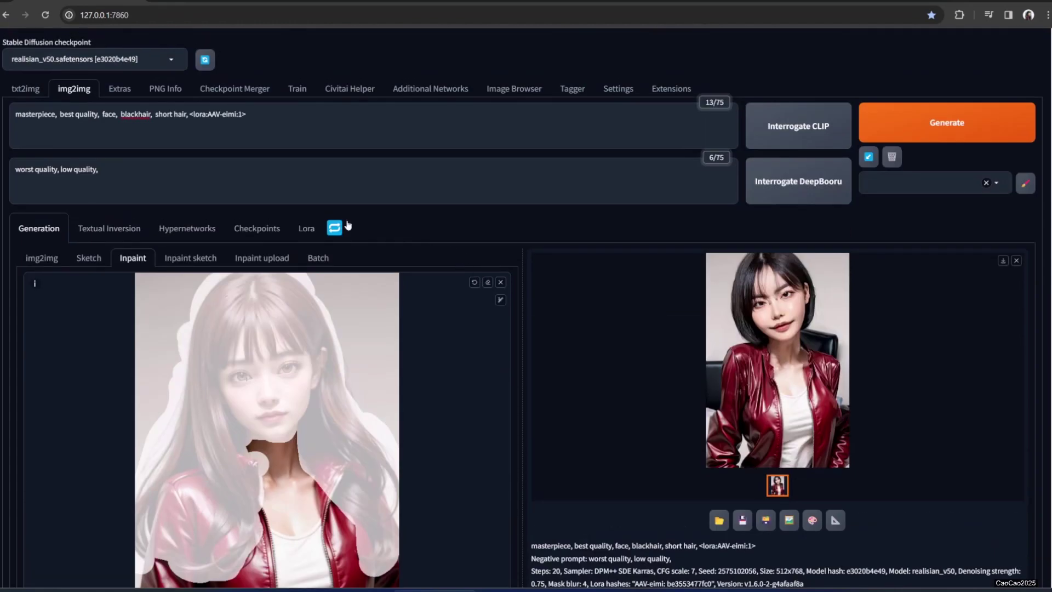
click(909, 127)
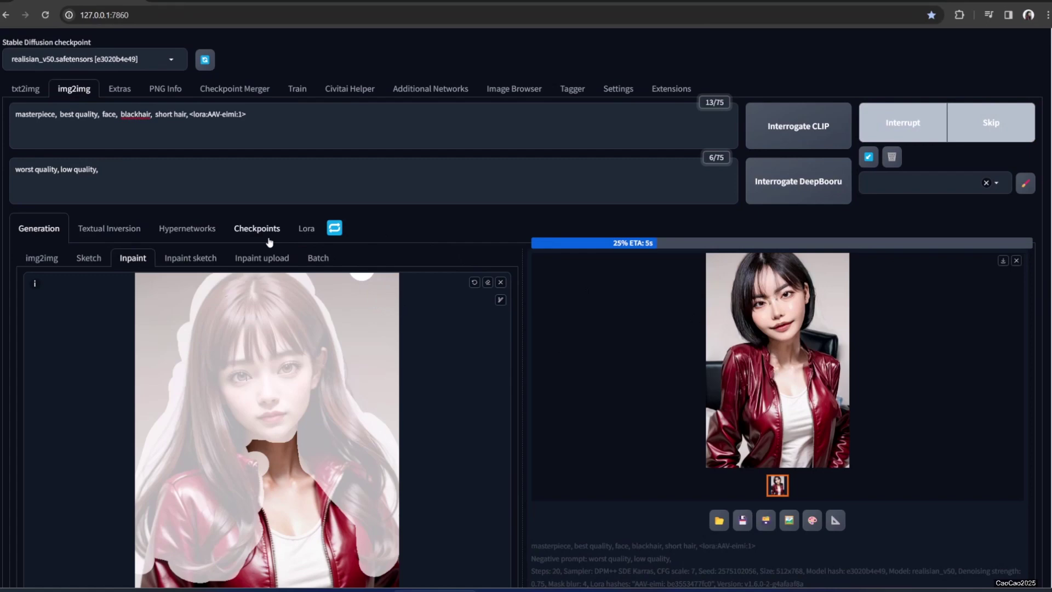
Append 'big head,' to the negative prompt, generate with Ctrl+Enter, and preview both results.
click(151, 180)
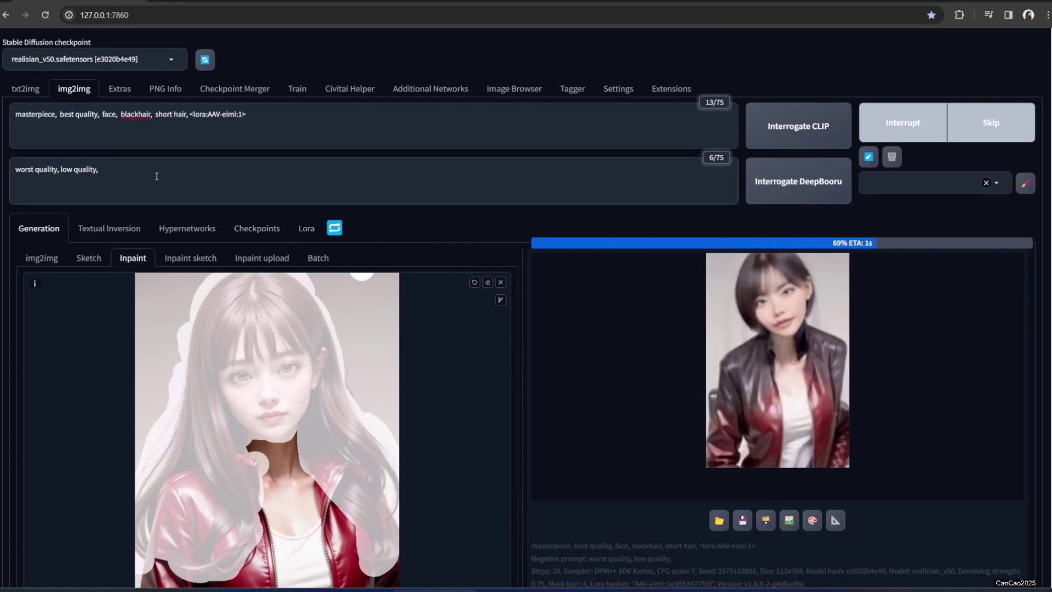
text(  big h)
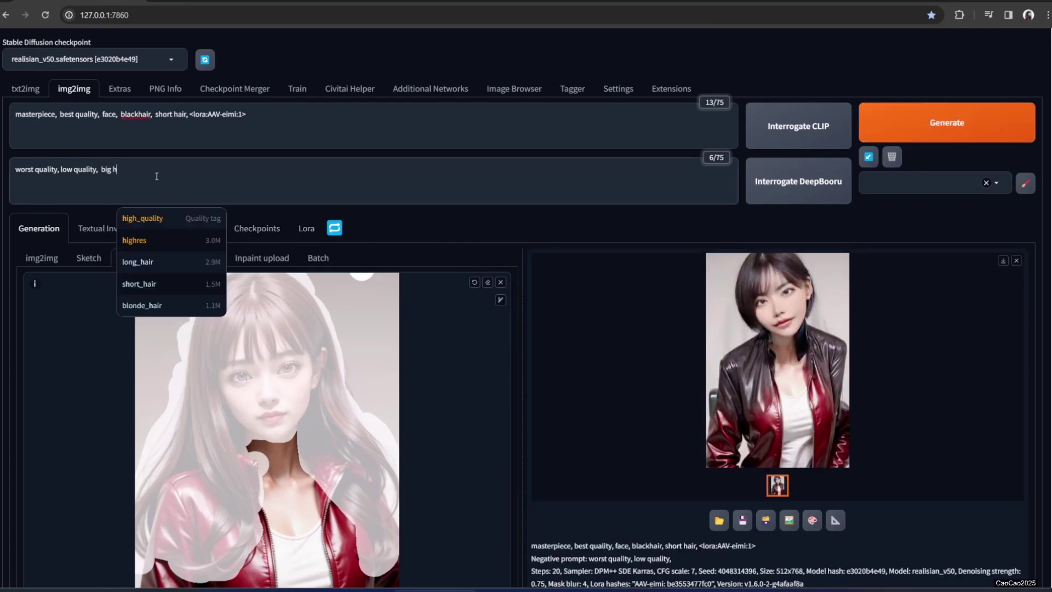
text(ead,)
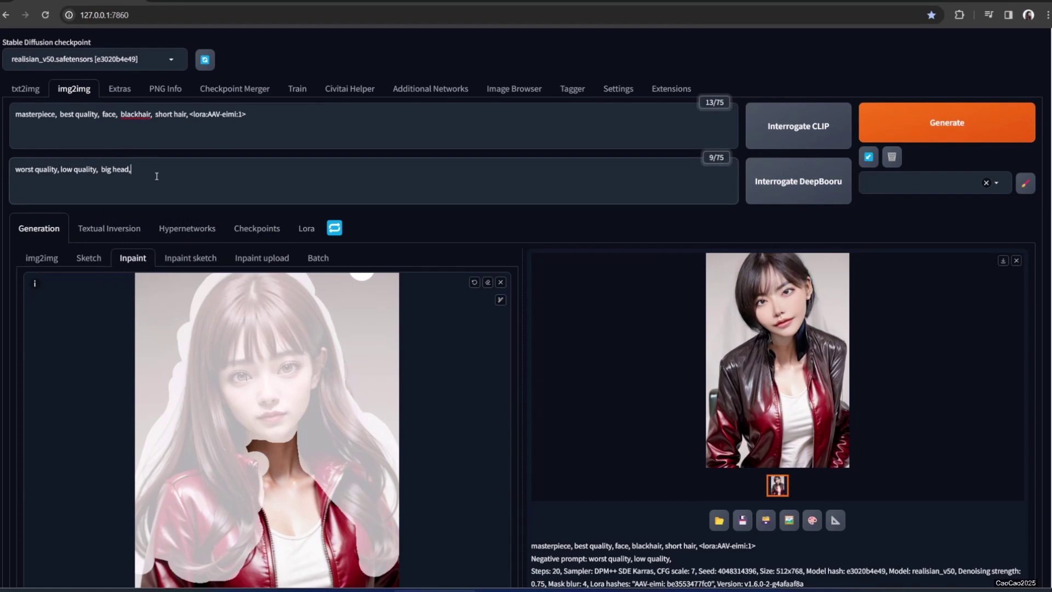
key(ctrl+Return)
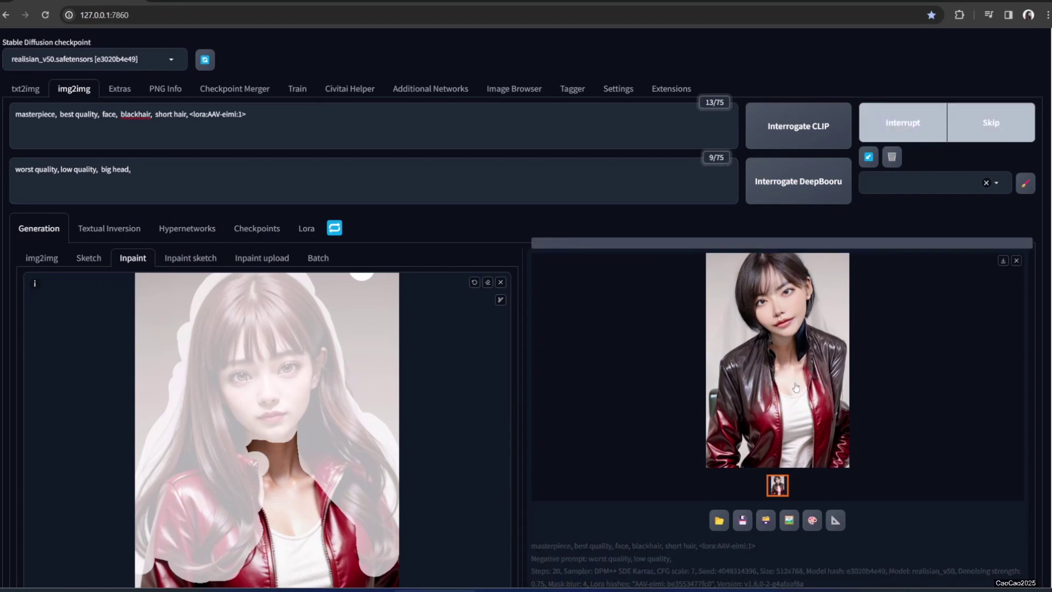
click(795, 386)
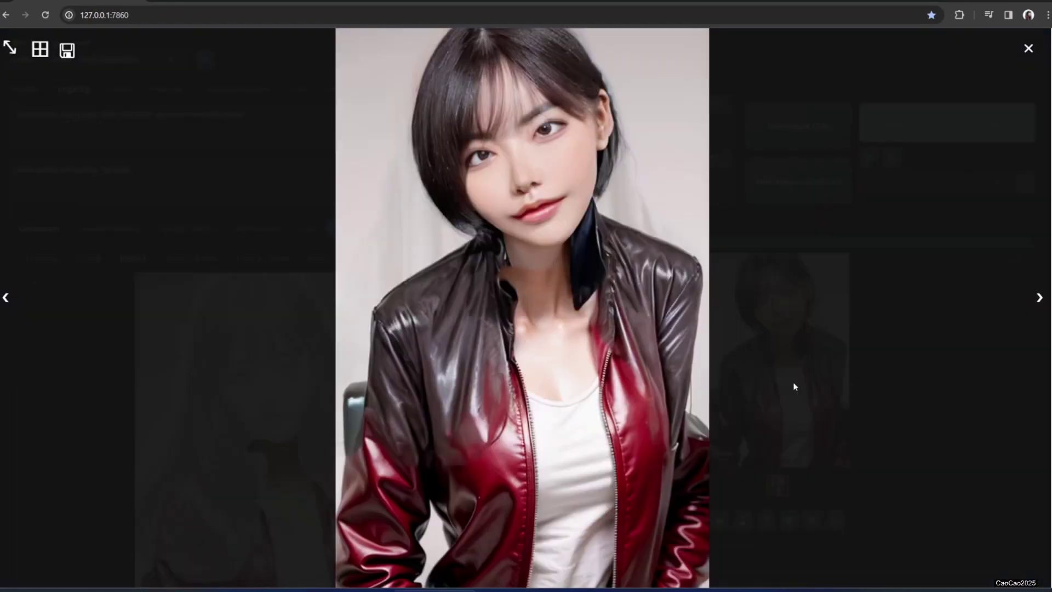
click(847, 379)
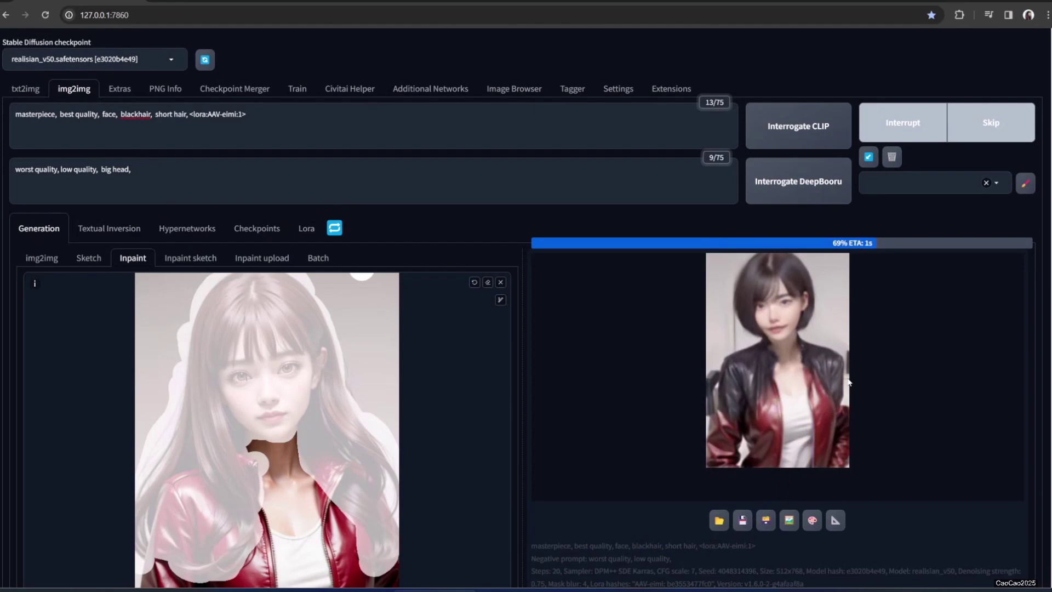
click(780, 375)
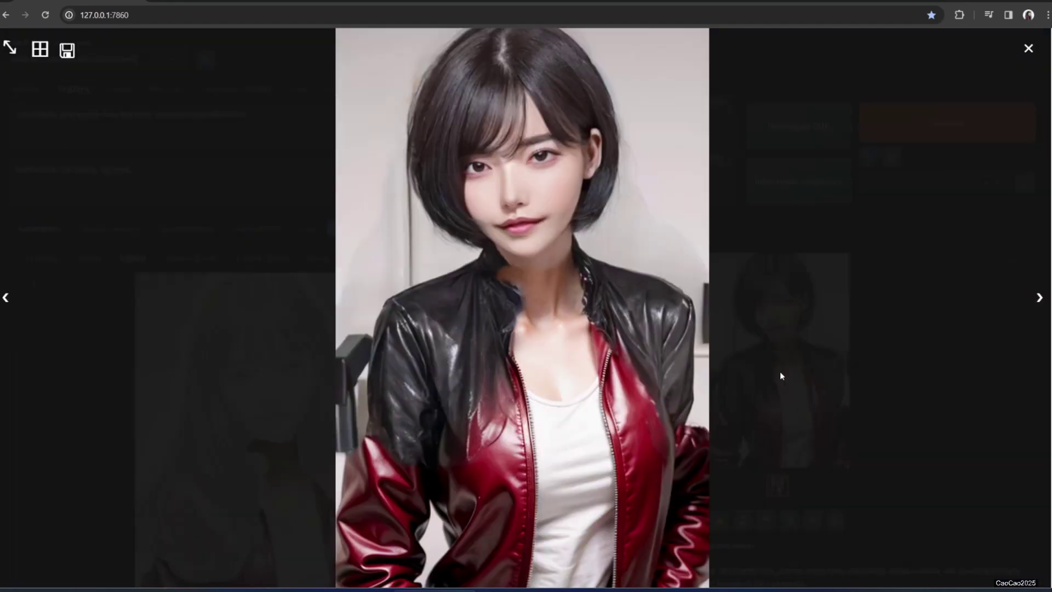
click(893, 394)
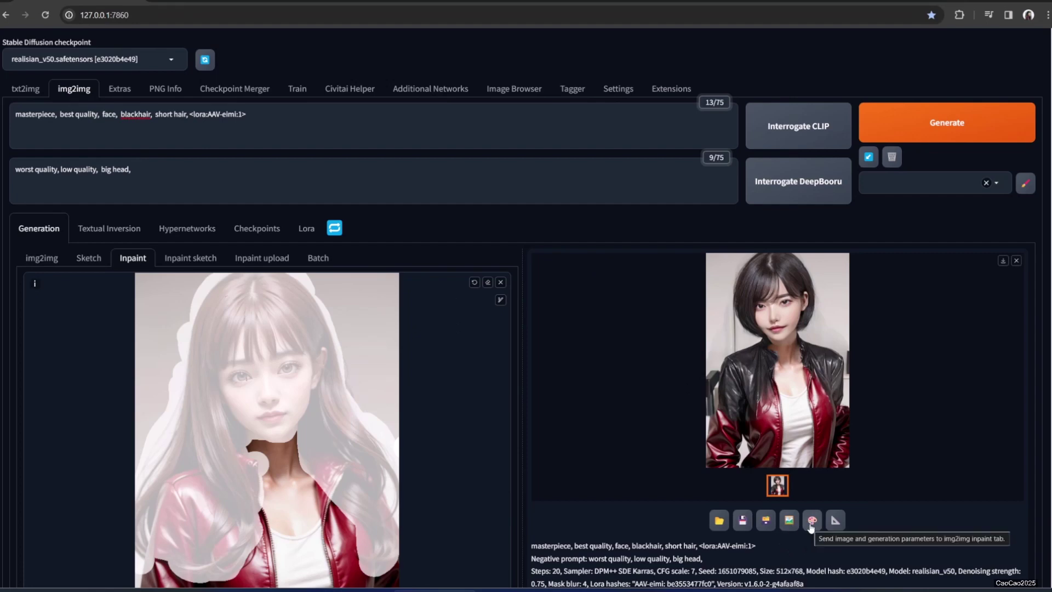
Send the short-haired result to inpainting, clear the old mask, and mask only the mouth.
click(811, 525)
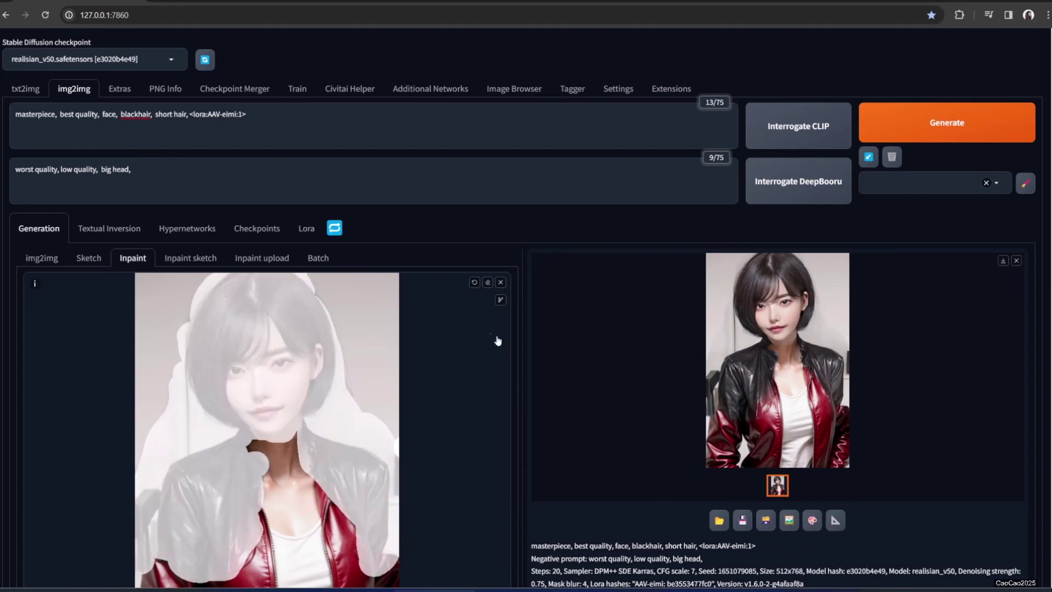
click(475, 283)
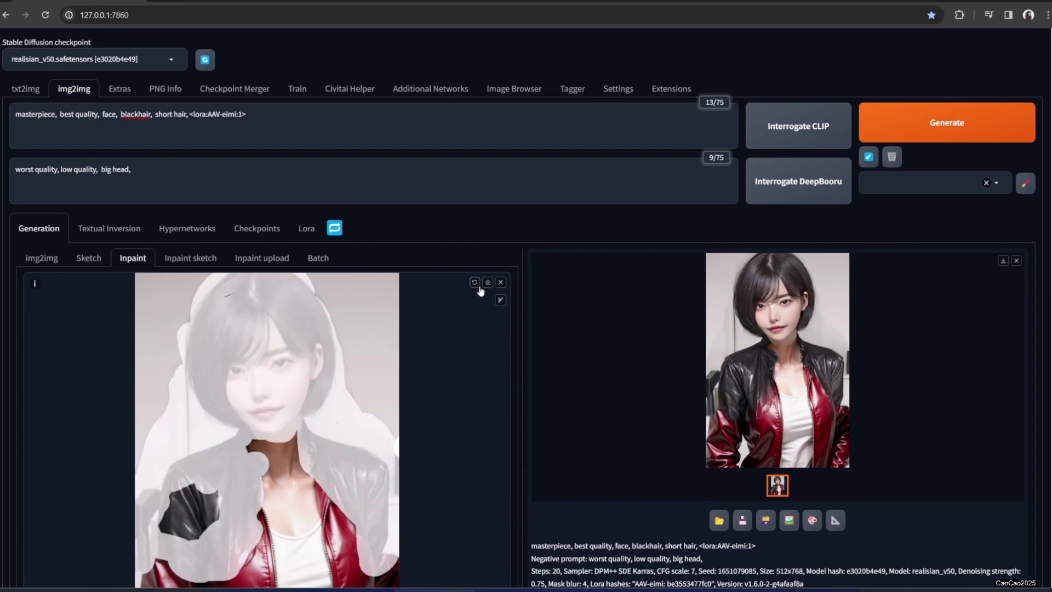
click(487, 284)
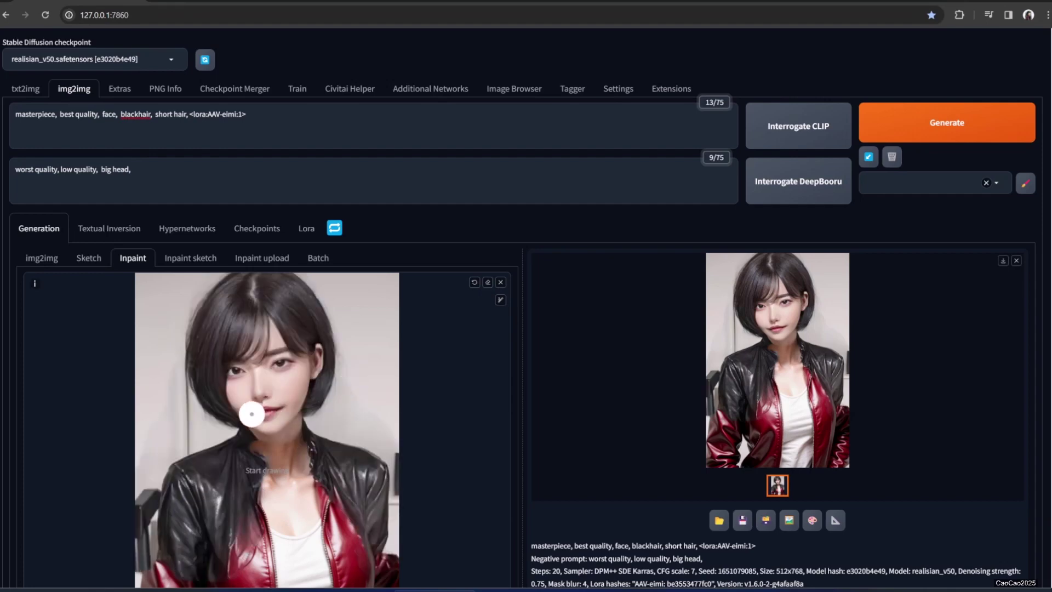
drag(247, 413, 284, 409)
Remove the AAV-eimi LoRA and face/hair terms for a 'lips' prompt, and delete 'big head' from negatives.
drag(247, 114, 200, 114)
key(BackSpace)
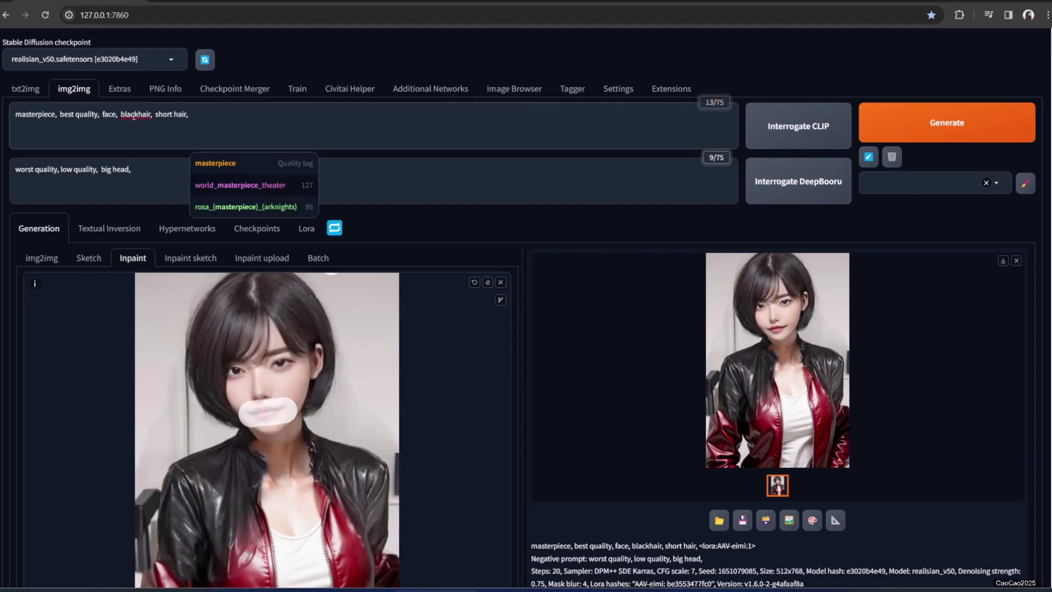
drag(102, 115, 205, 113)
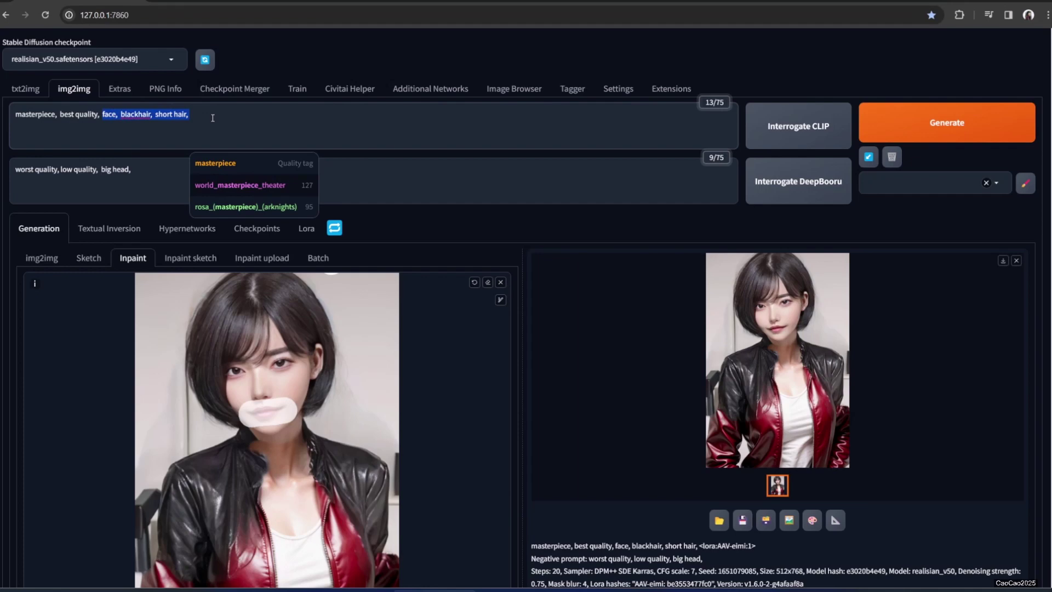
text(lips)
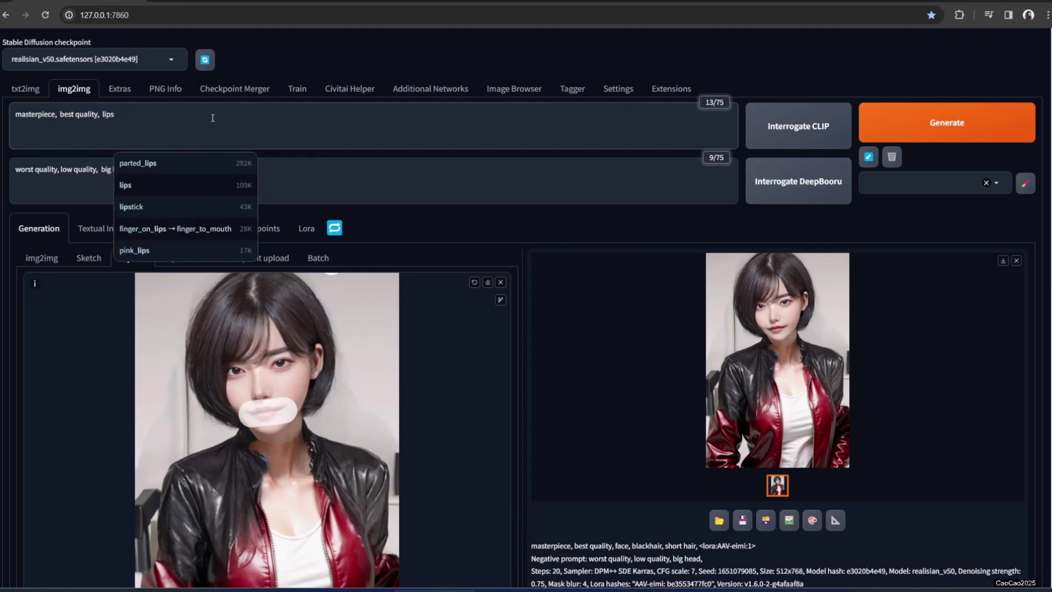
key(Escape)
drag(101, 170, 132, 169)
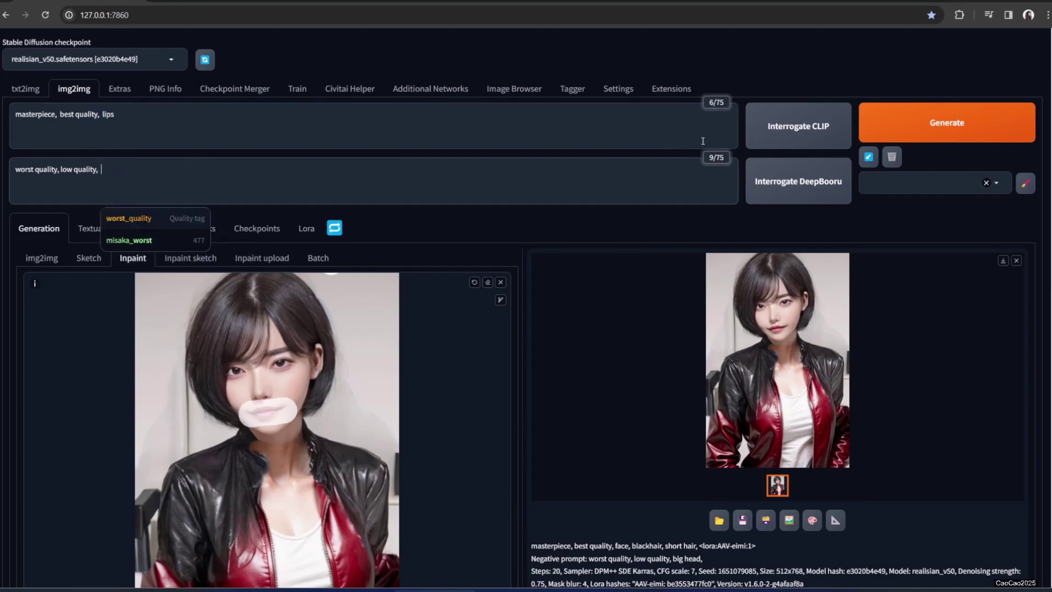
key(BackSpace)
Generate the red-lips inpaint and preview the result enlarged.
click(912, 139)
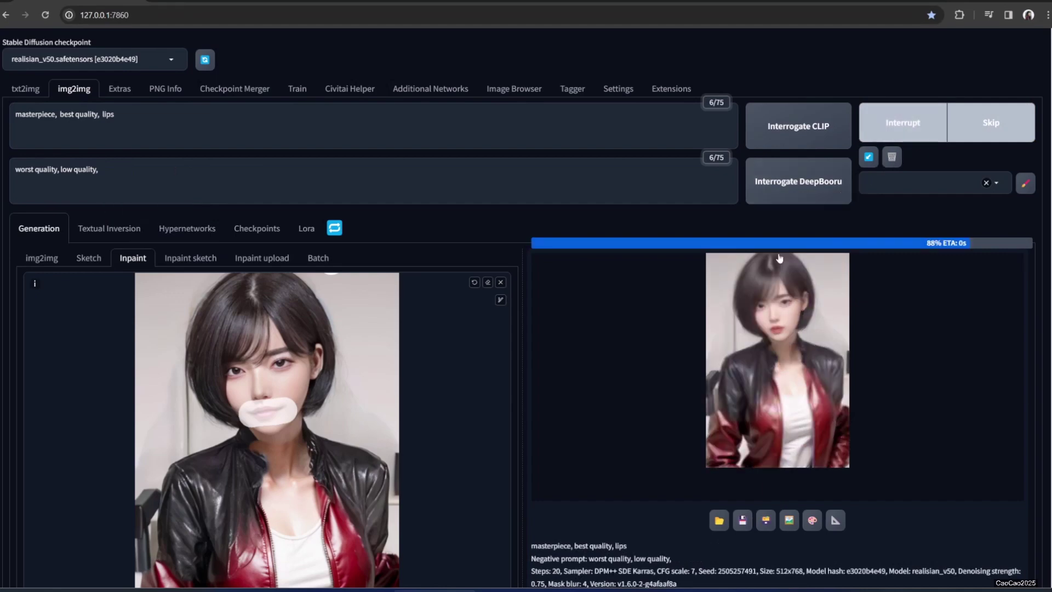
click(816, 354)
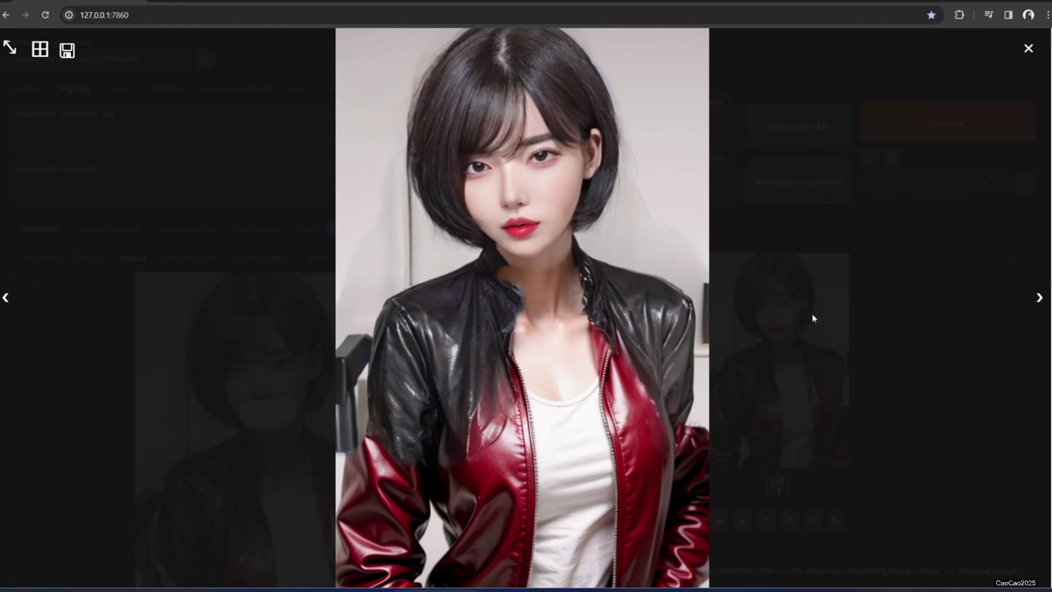
click(900, 379)
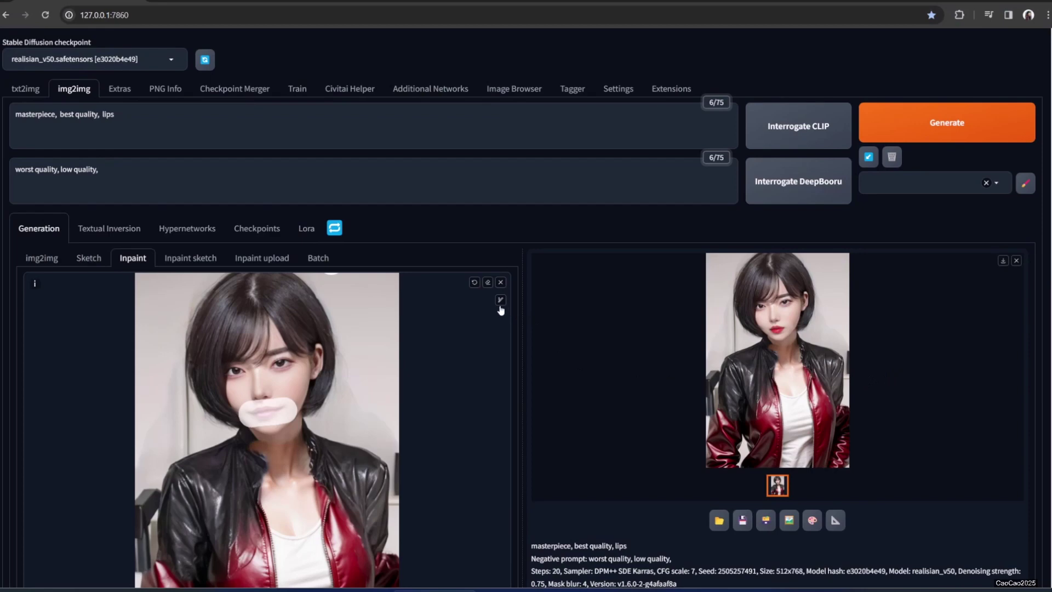
Erase the mouth mask from the inpaint canvas.
click(488, 283)
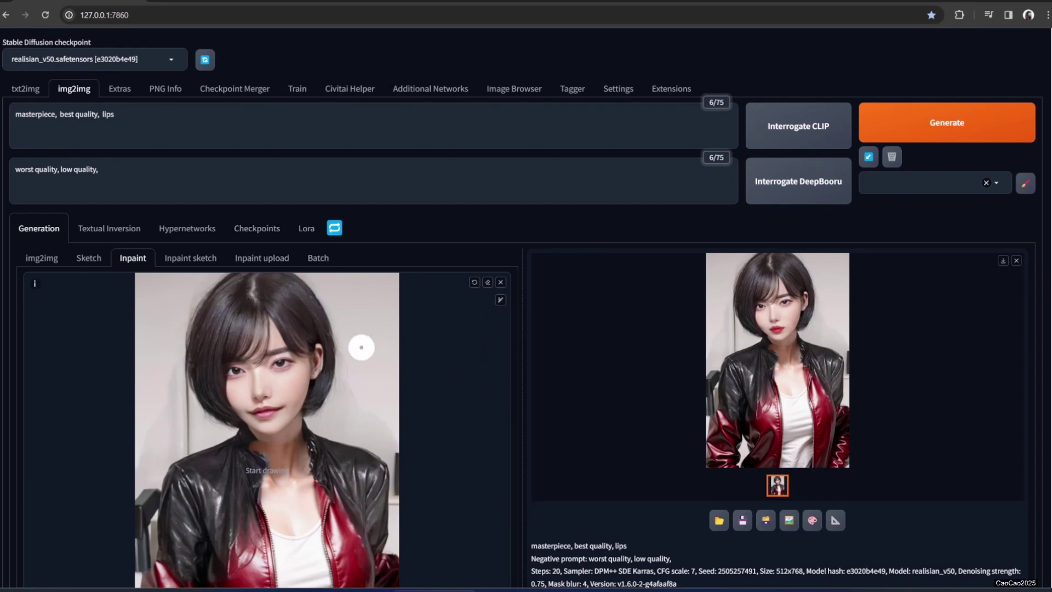
scroll(359, 345, down, 1)
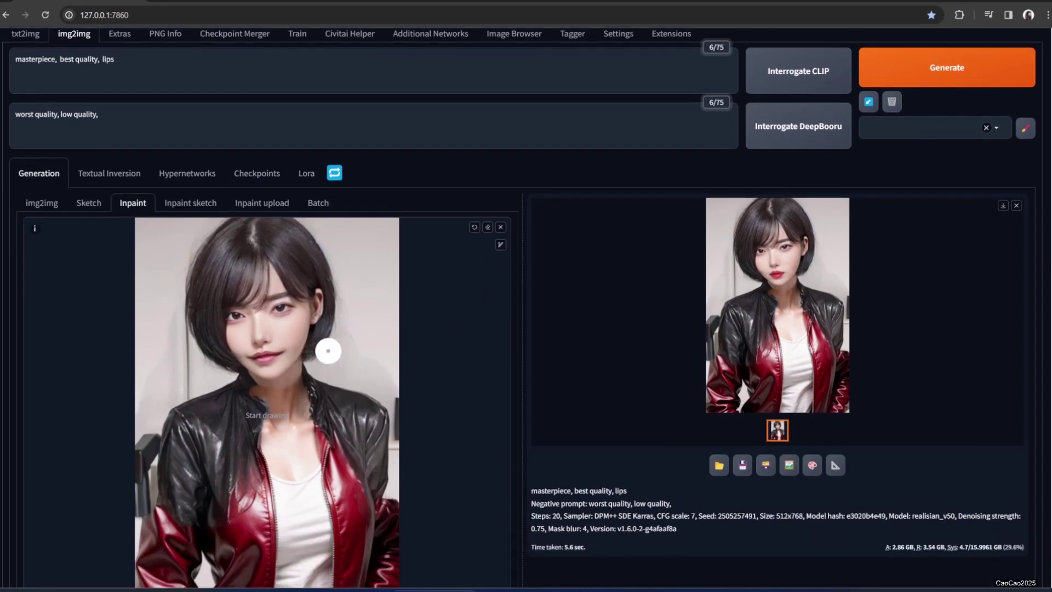